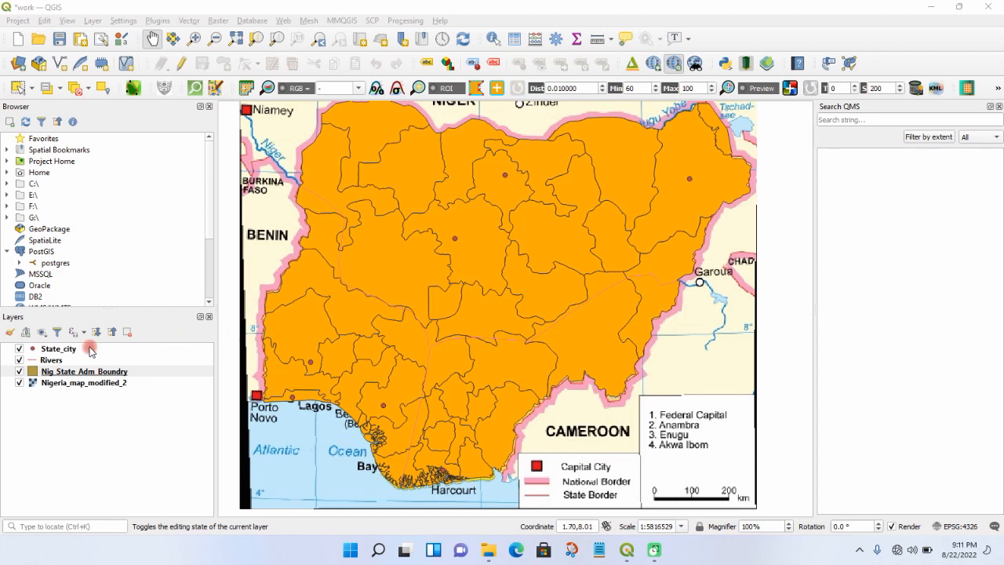
- Examine the attribute table of the Nig_State_Adm_Boundry layer, then close it
click(66, 372)
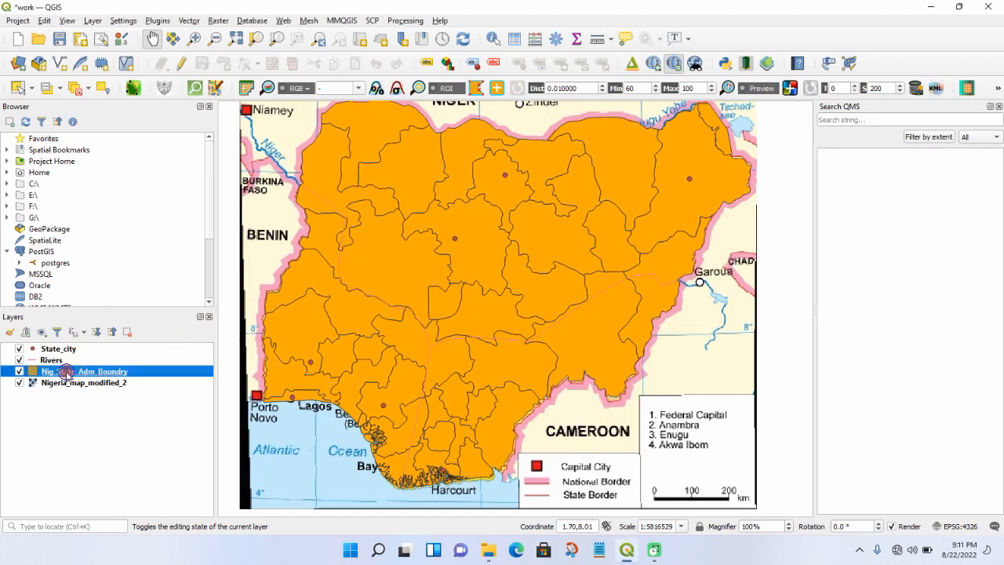
right_click(67, 371)
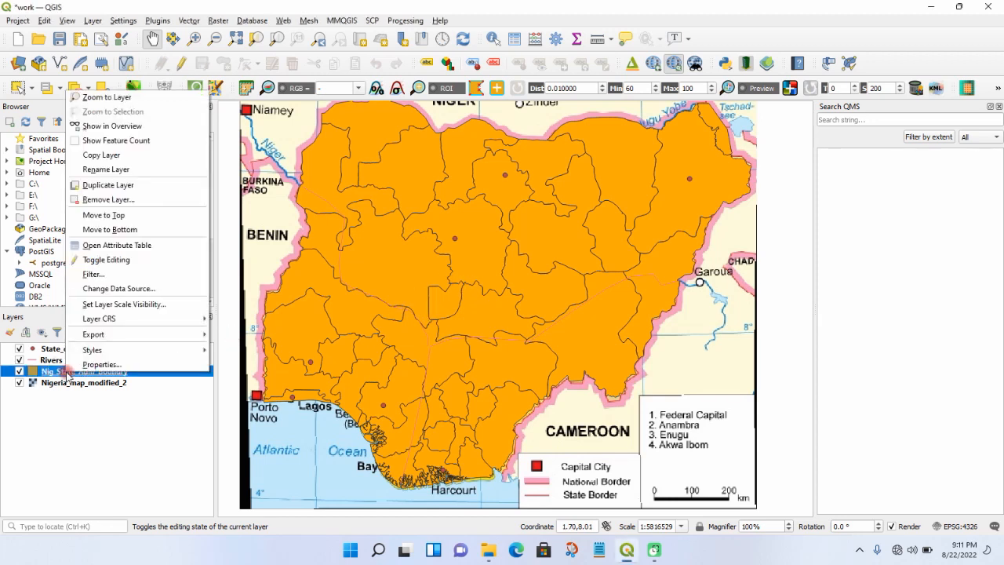
click(124, 245)
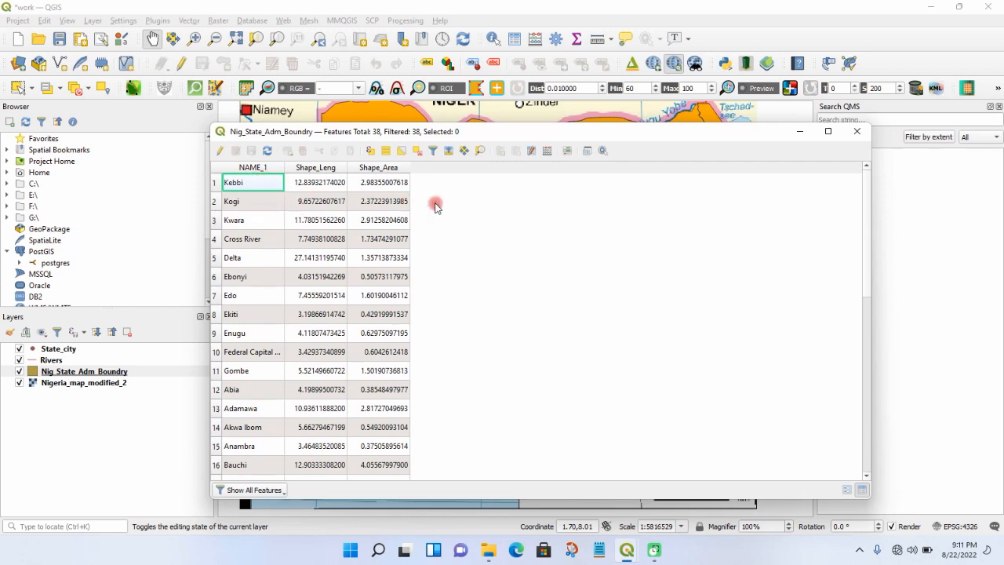
click(857, 131)
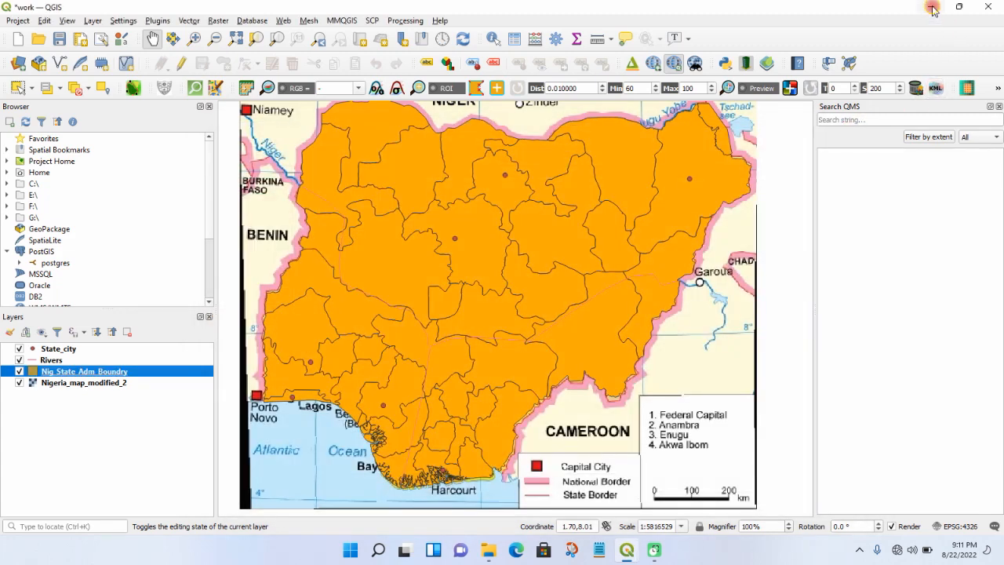
- Switch to File Explorer and open the State Pop 2006 Excel workbook from the Data folder, showing its first rows
click(931, 7)
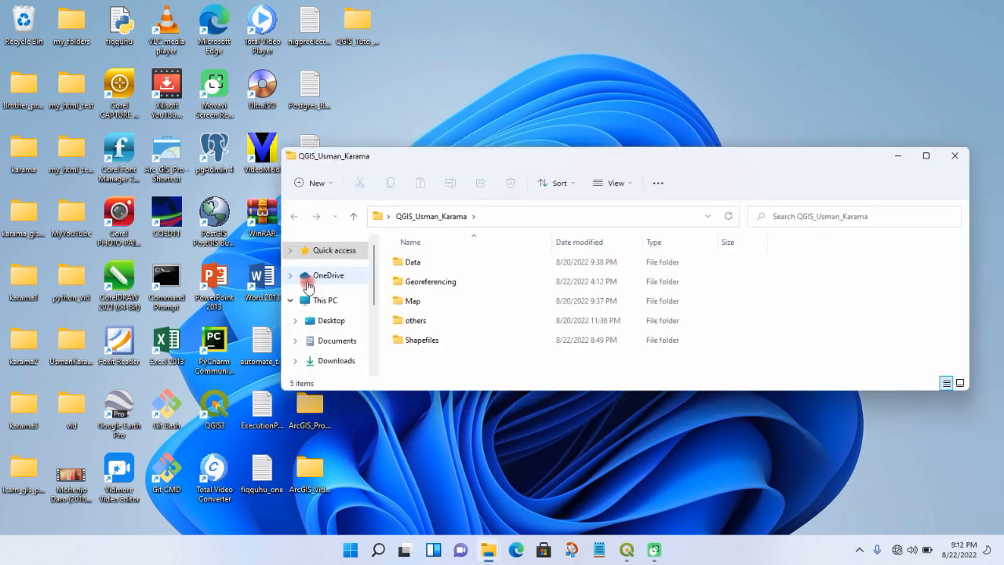
click(413, 269)
double_click(413, 267)
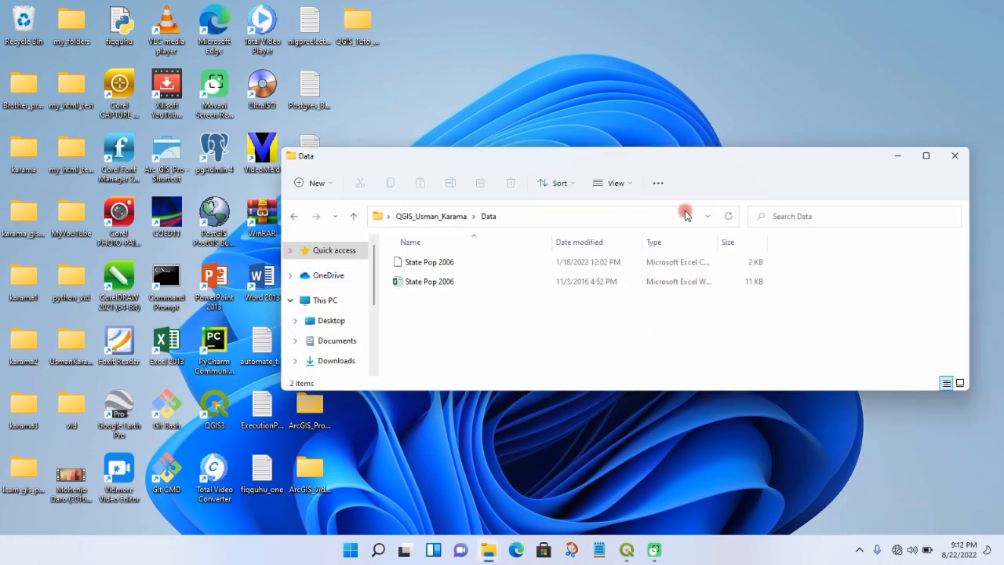
click(925, 155)
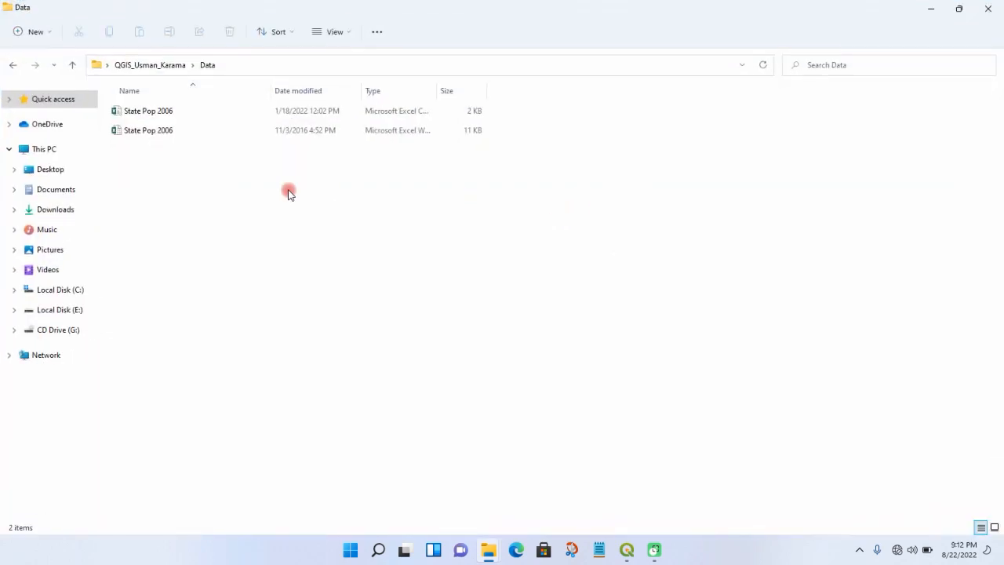
click(150, 134)
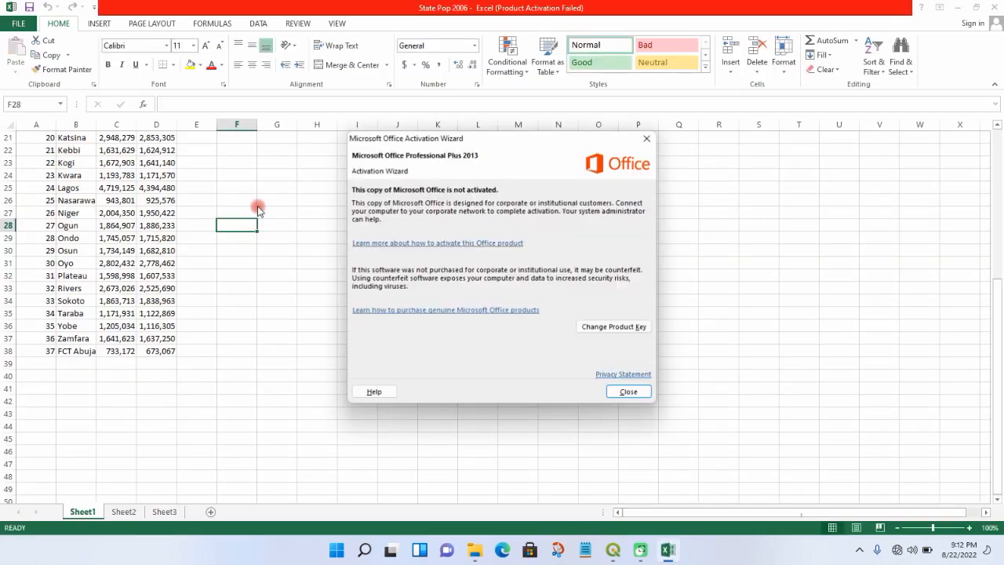
click(629, 391)
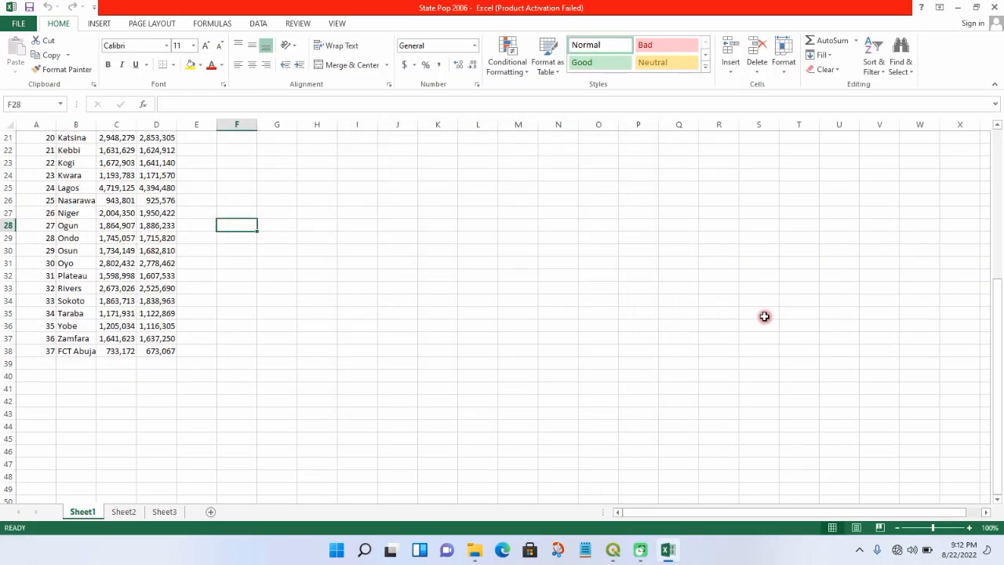
drag(997, 331, 995, 195)
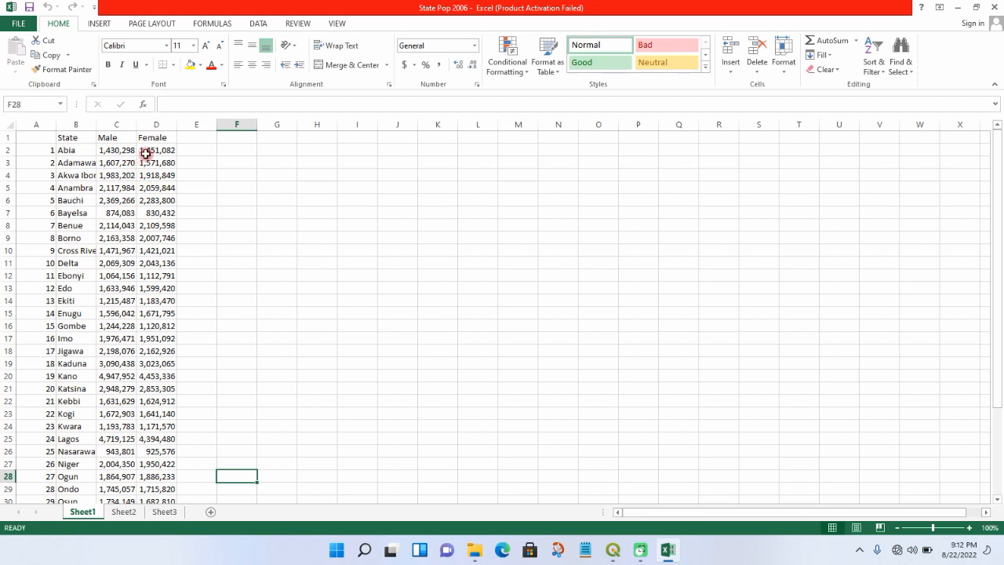
- Set the number format of the Male and Female columns to General
click(116, 124)
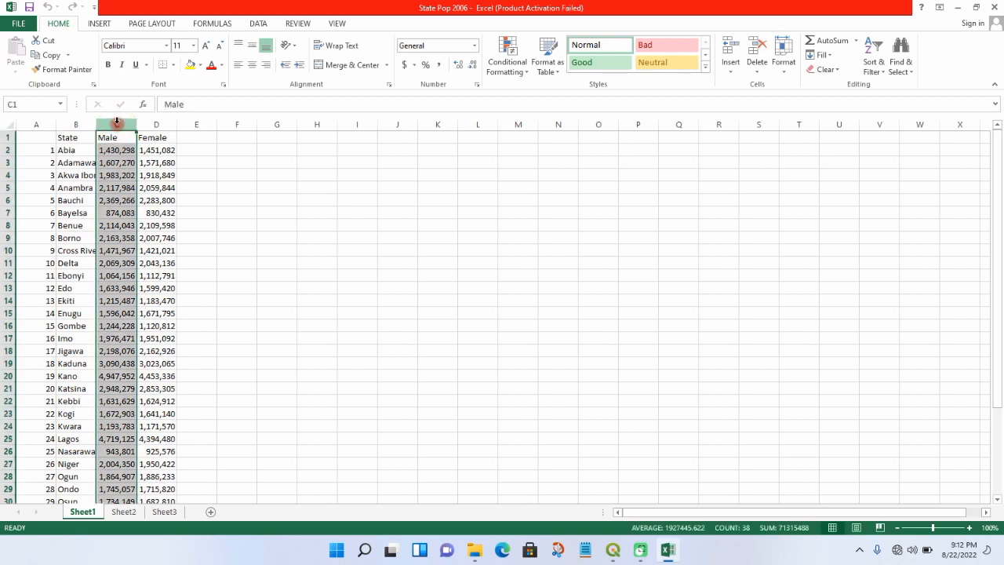
click(474, 48)
click(458, 65)
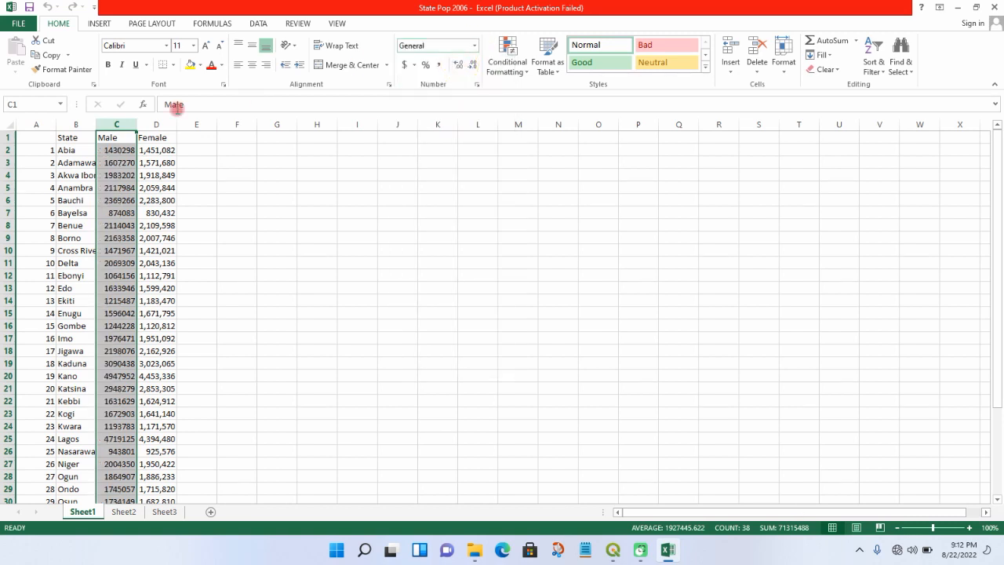
click(157, 124)
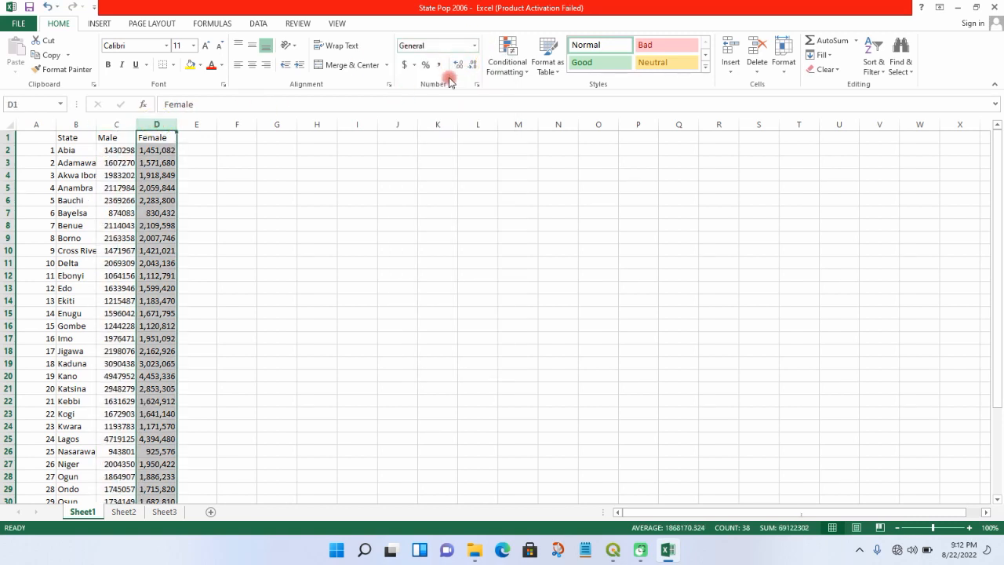
click(473, 49)
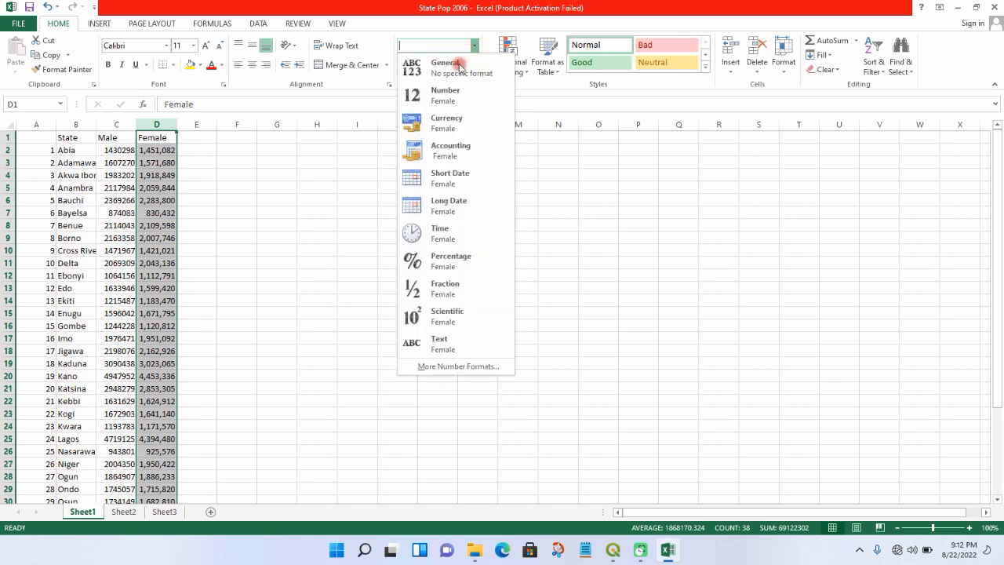
click(454, 66)
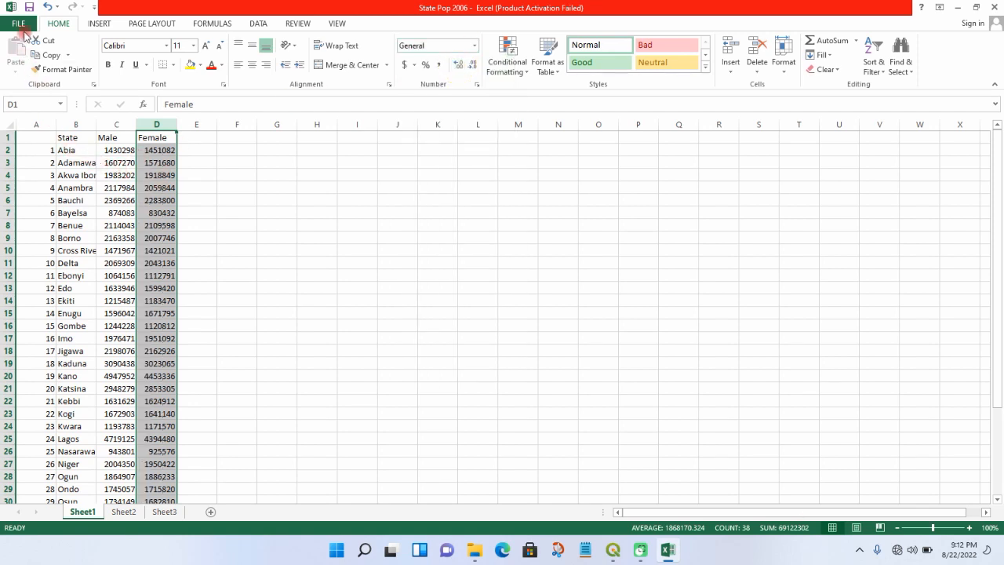
- Start saving a copy of the workbook, choosing the project's Data folder on the Desktop as the destination
click(19, 25)
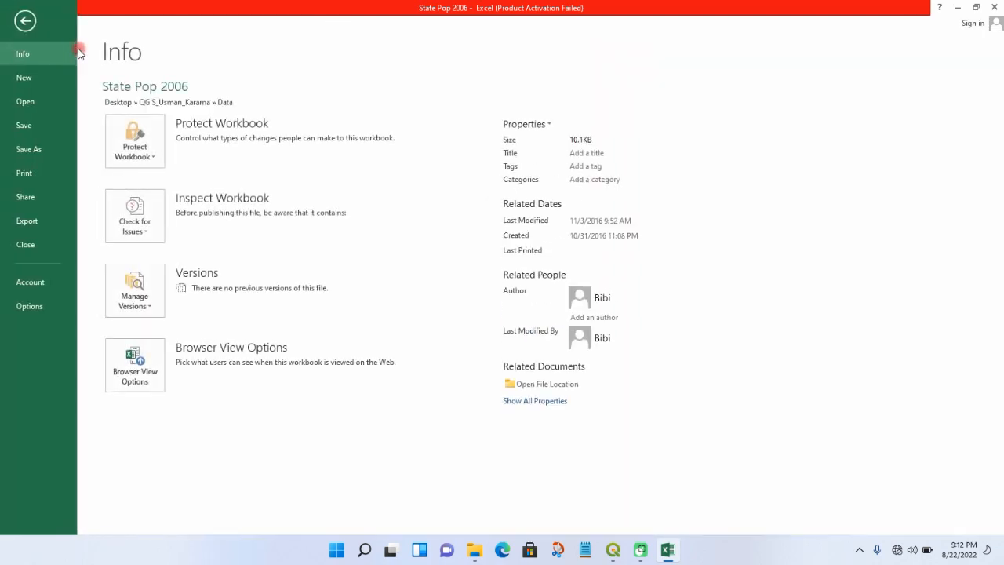
click(28, 154)
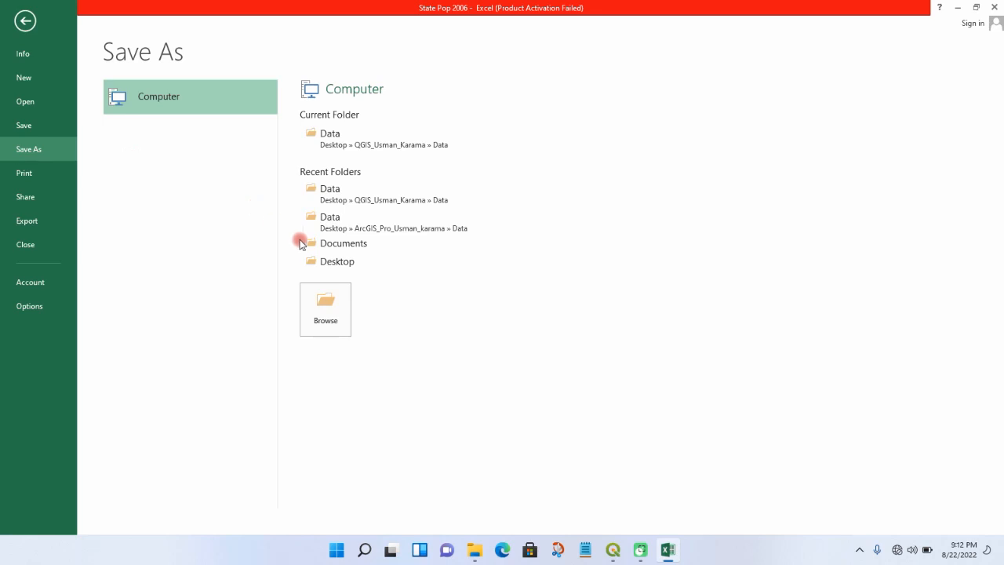
click(332, 263)
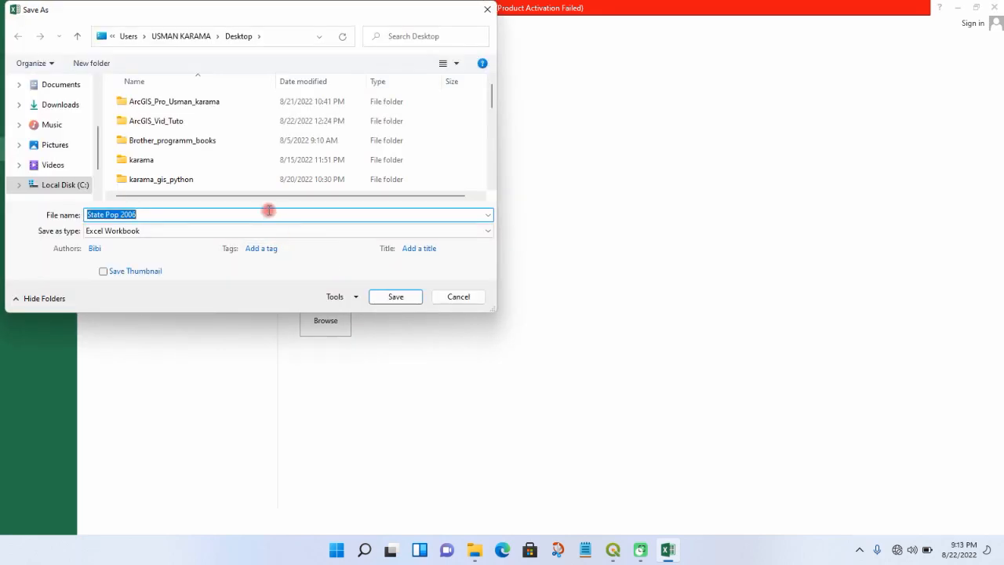
drag(493, 104, 486, 184)
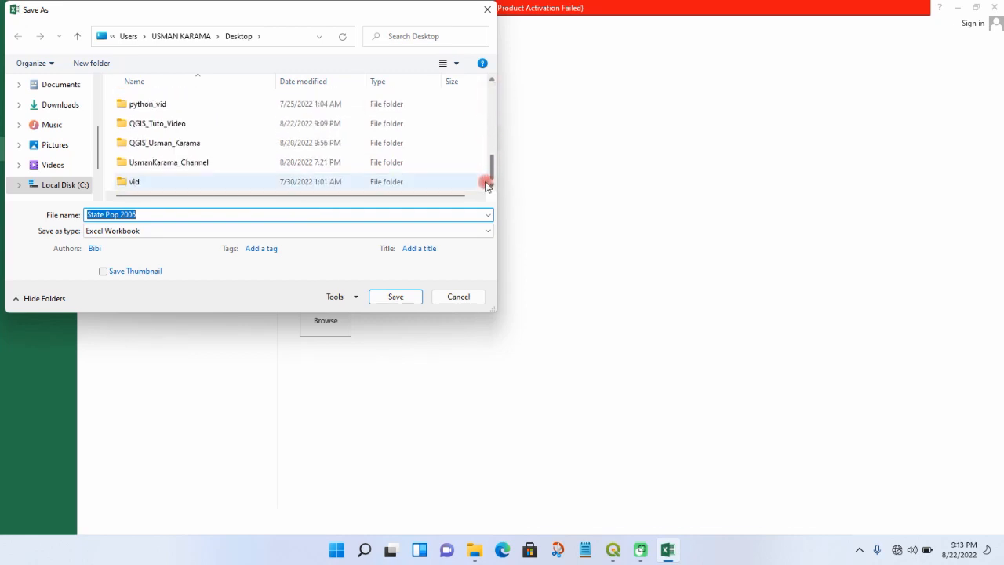
double_click(237, 149)
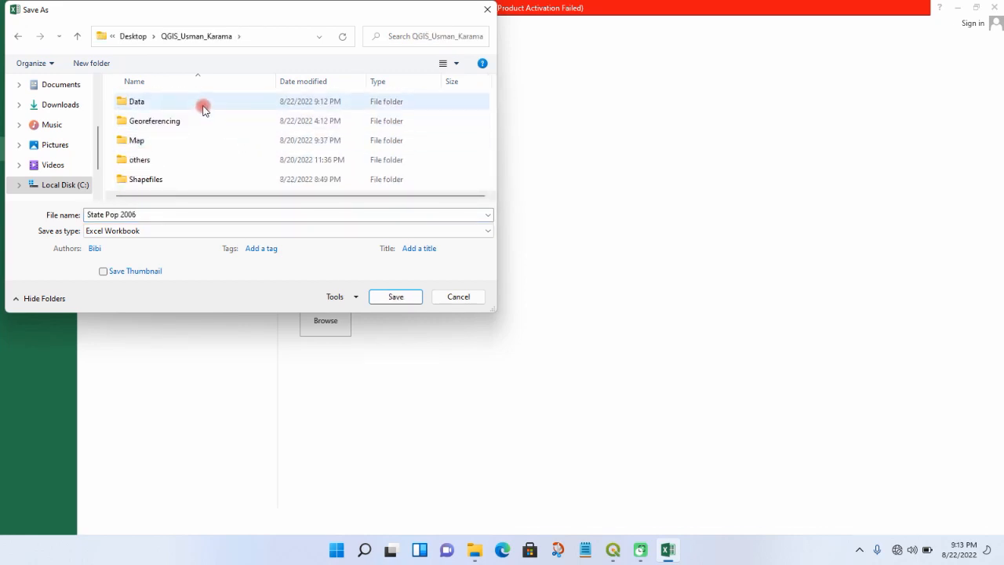
click(203, 109)
double_click(204, 109)
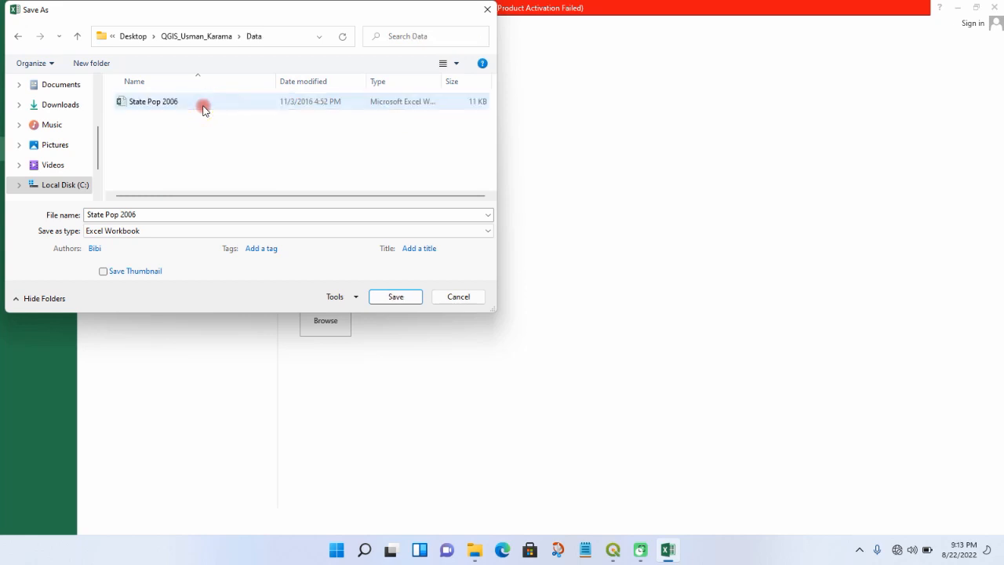
- Save the copy as State_Pop_2006_CD in CSV (Comma delimited) format and close the workbook without saving again
click(151, 214)
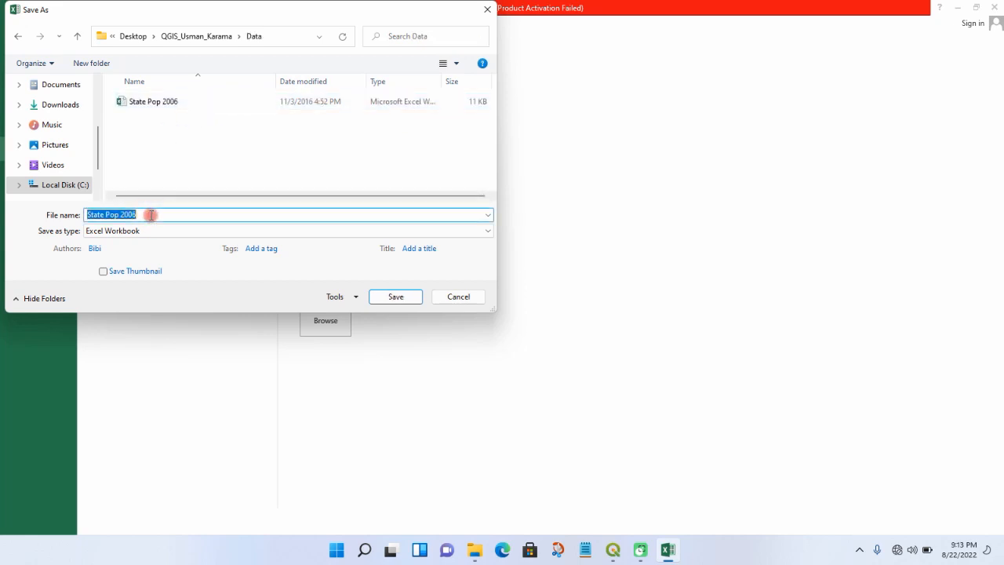
click(151, 215)
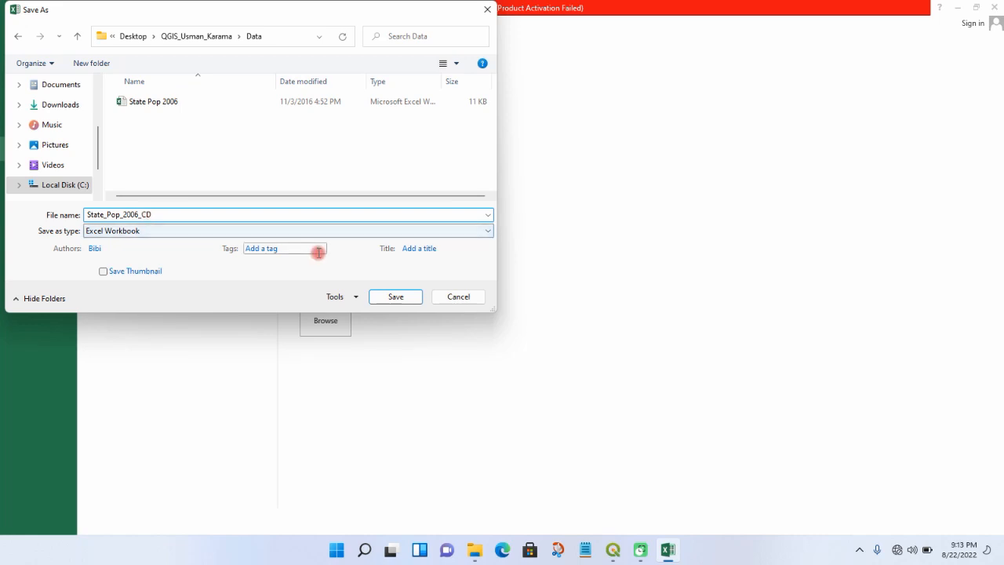
click(424, 231)
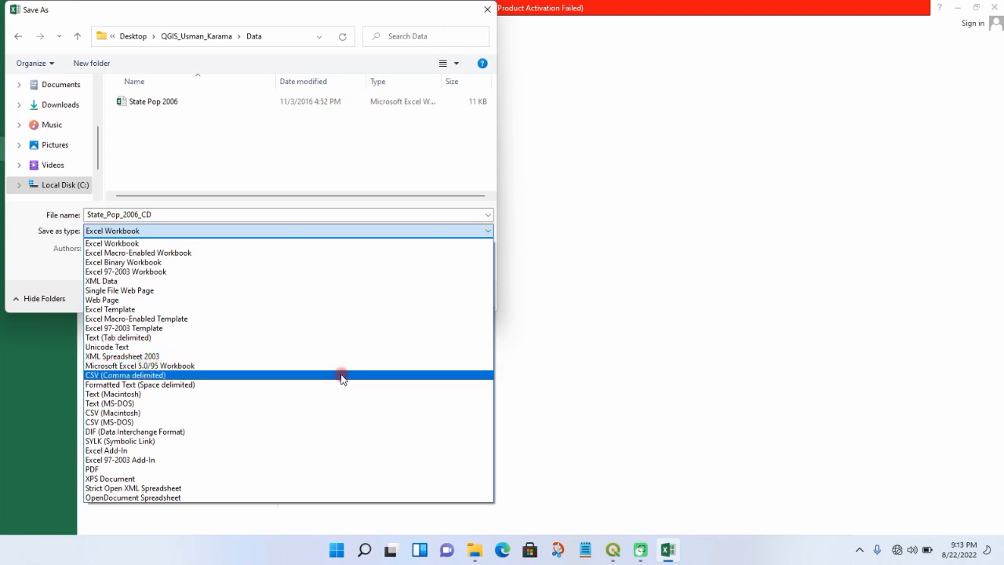
click(342, 375)
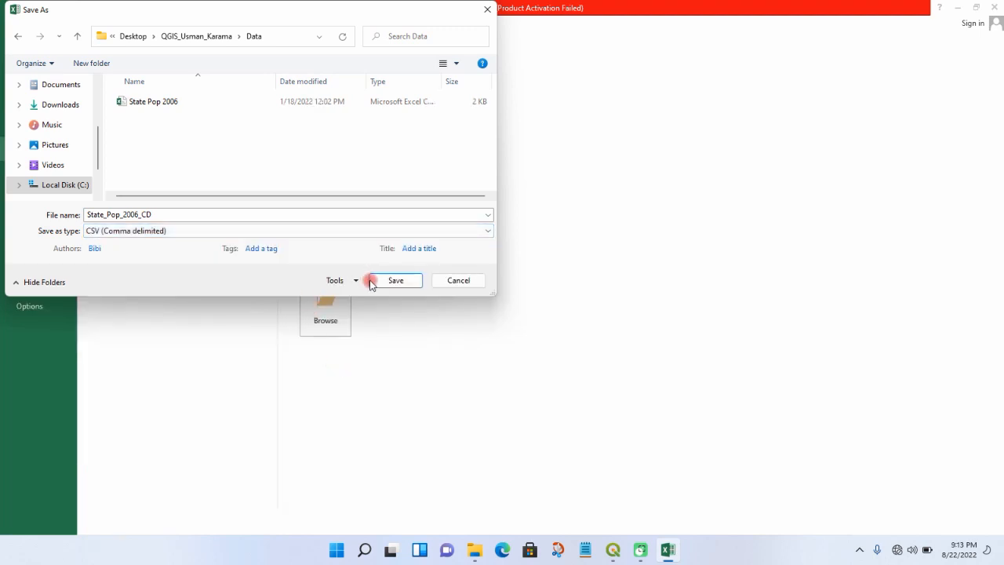
click(395, 280)
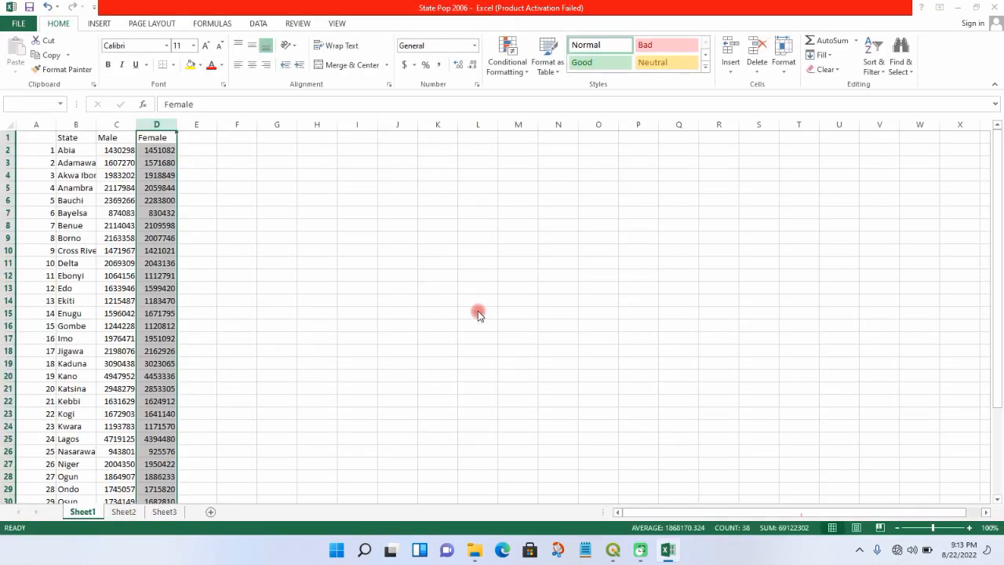
click(486, 313)
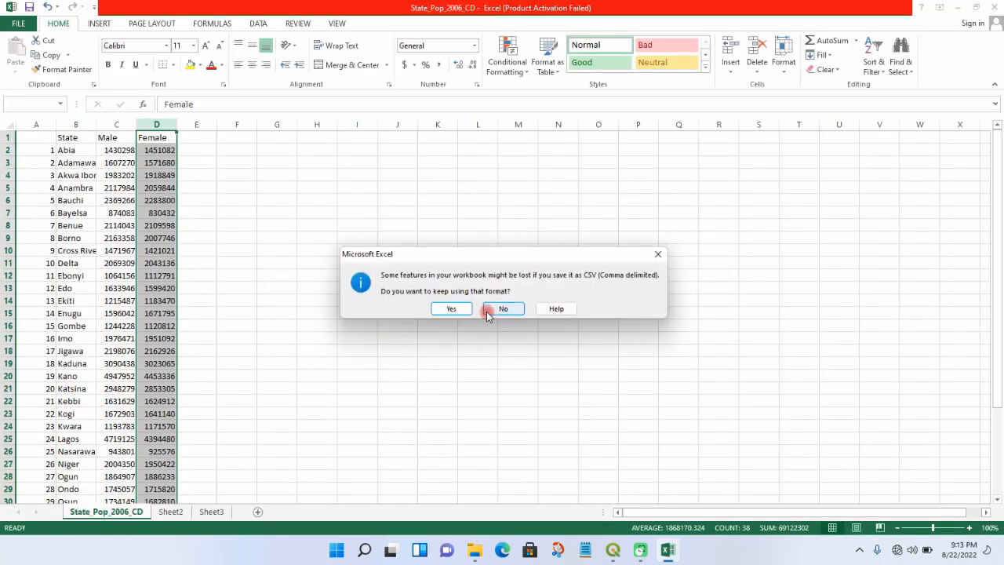
click(462, 310)
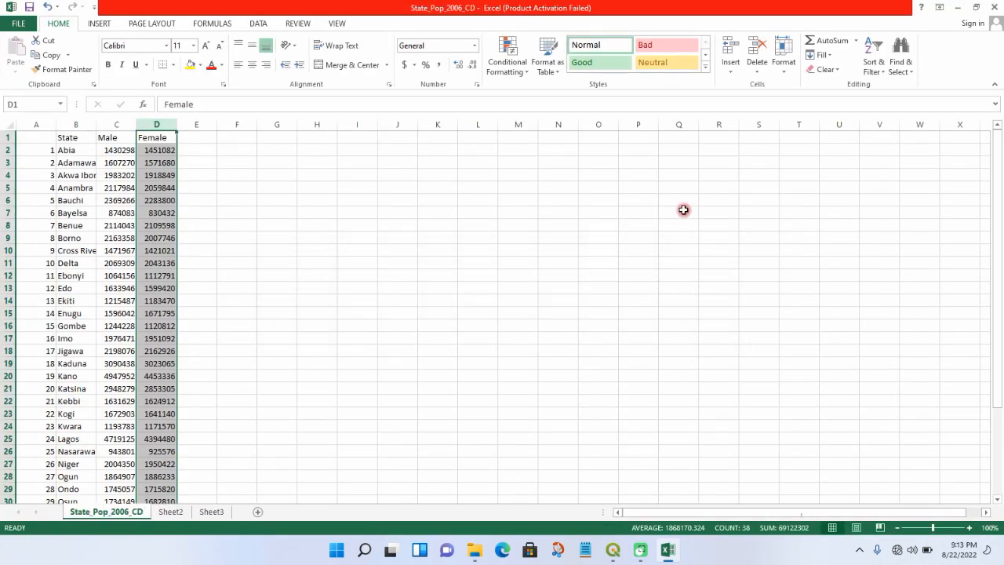
click(994, 6)
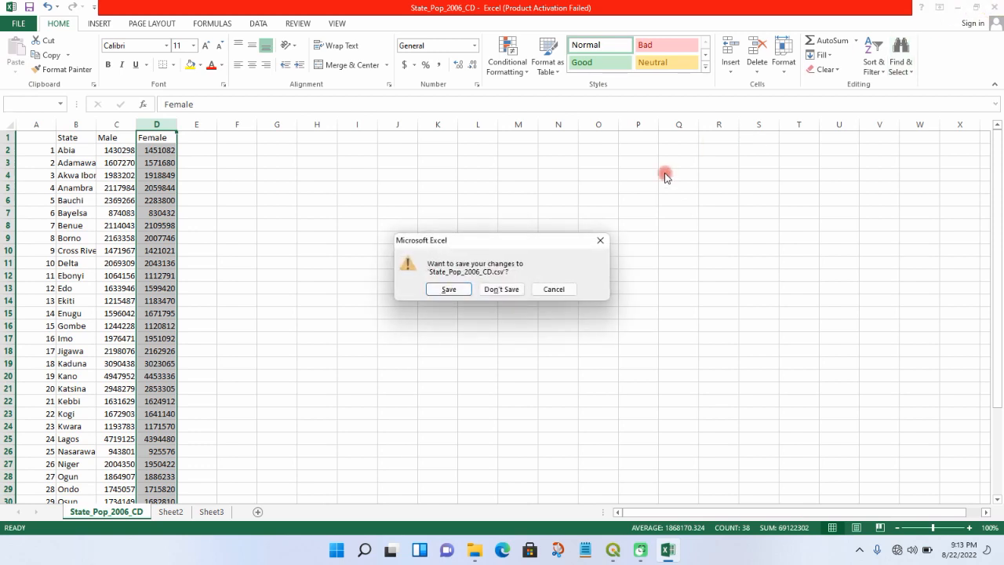
click(494, 290)
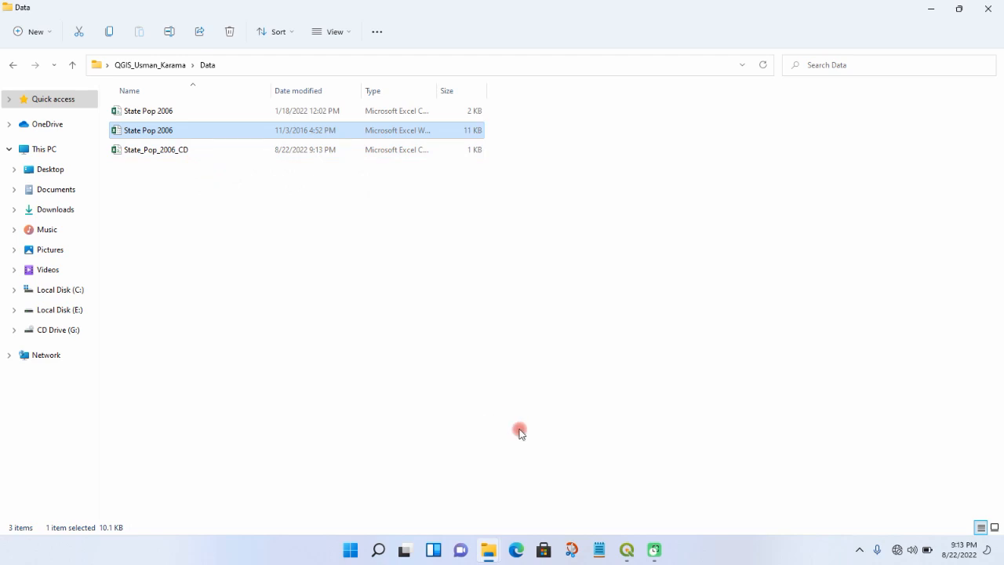
- Switch to QGIS and start adding a delimited text layer to the project
click(627, 549)
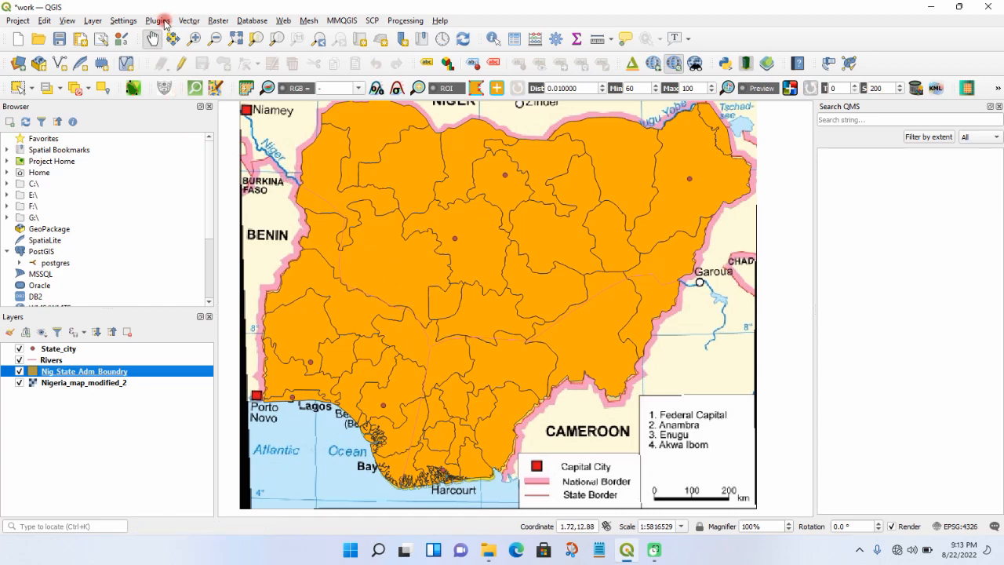
click(92, 21)
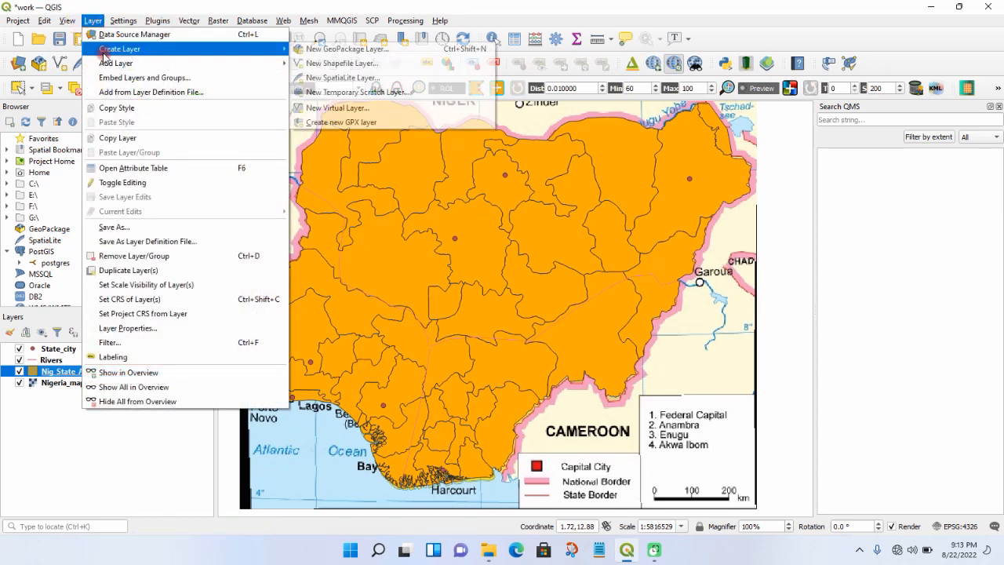
mouse_move(120, 66)
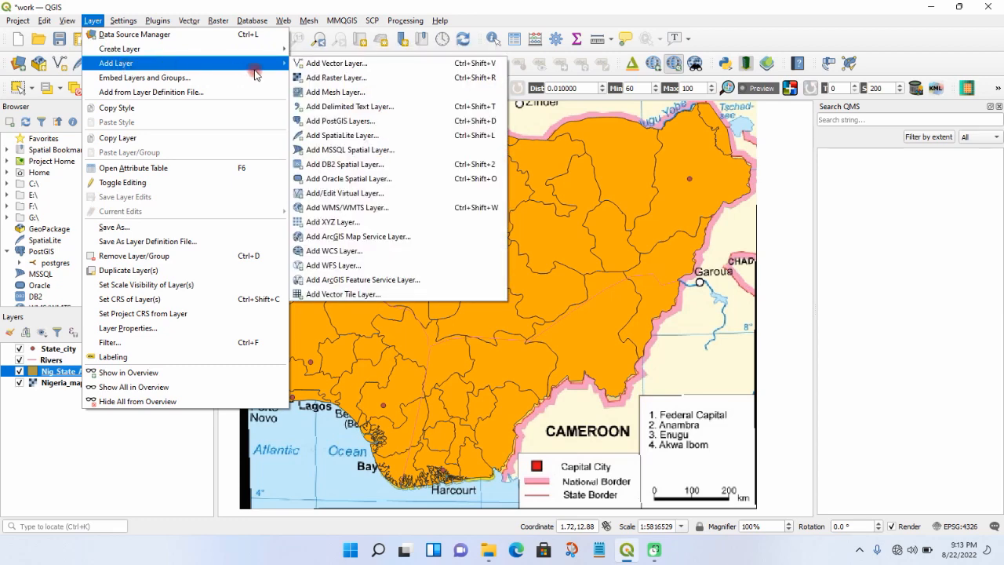
click(327, 110)
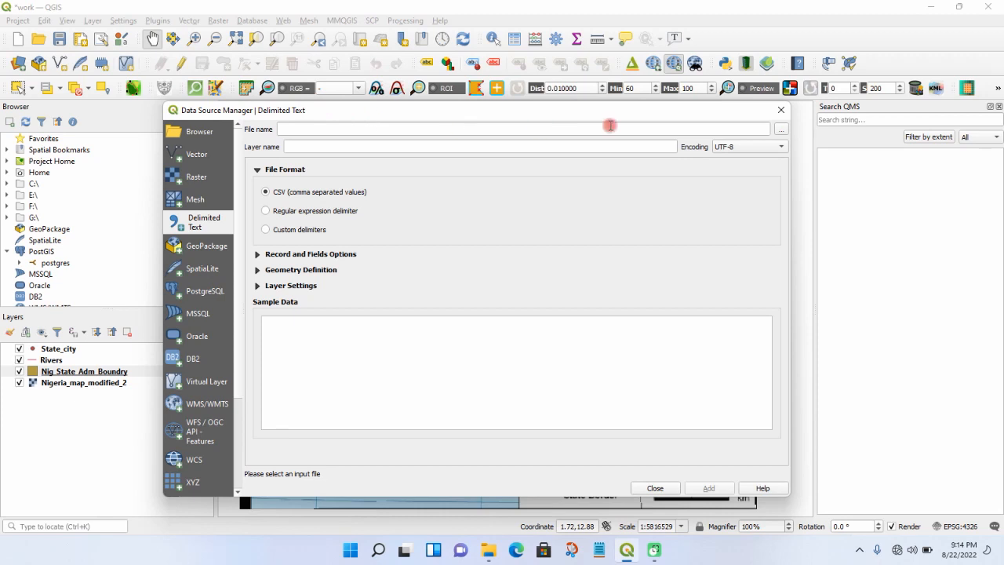
- Choose State_Pop_2006_CD from the Data folder inside the QGIS project folder on the Desktop as the input file
click(779, 129)
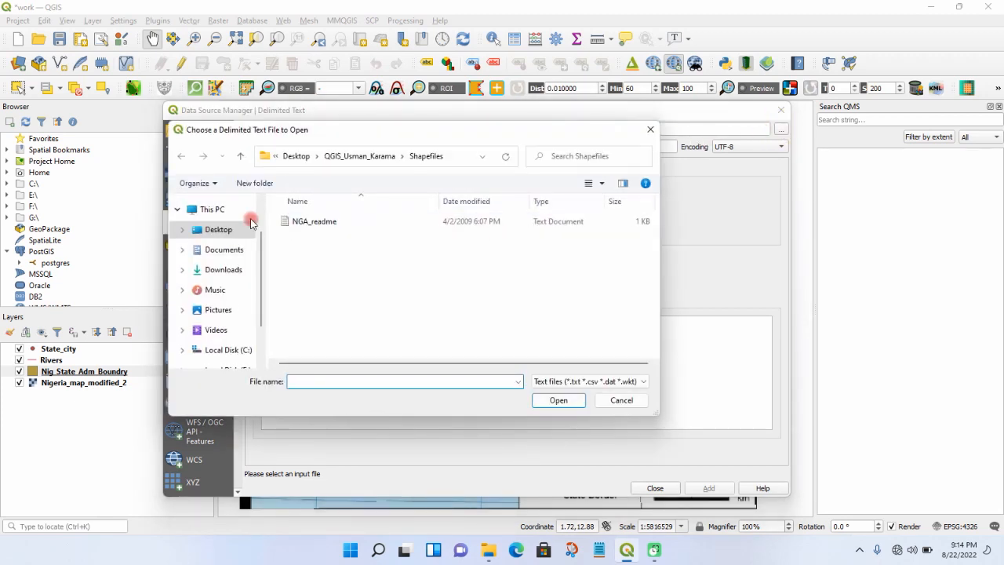
click(230, 213)
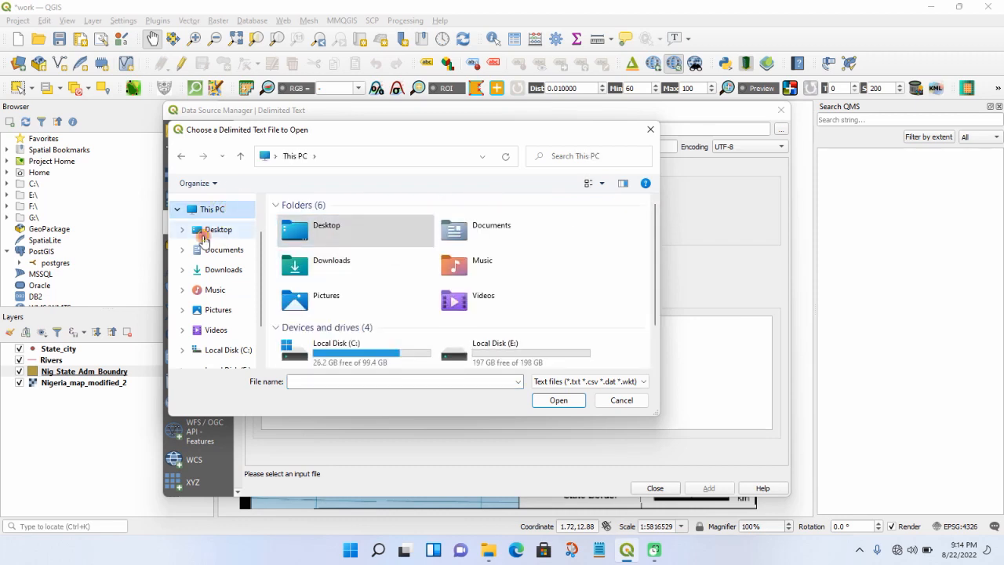
click(204, 236)
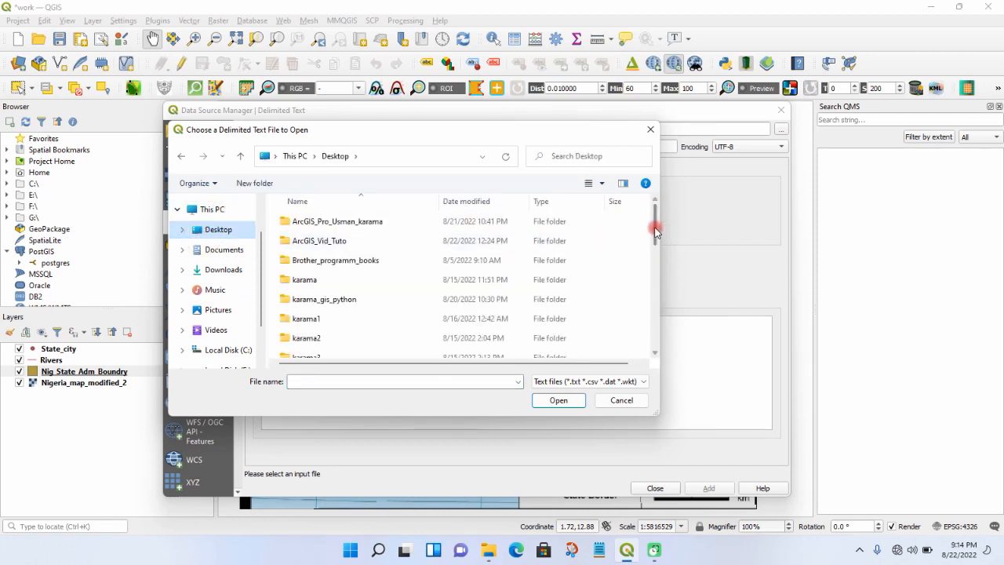
drag(656, 231, 647, 309)
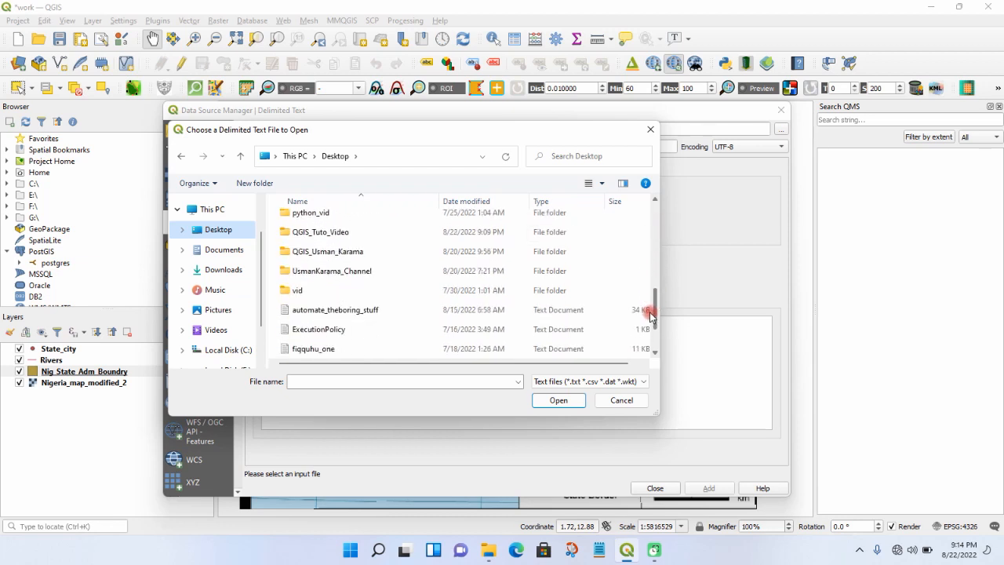
click(401, 251)
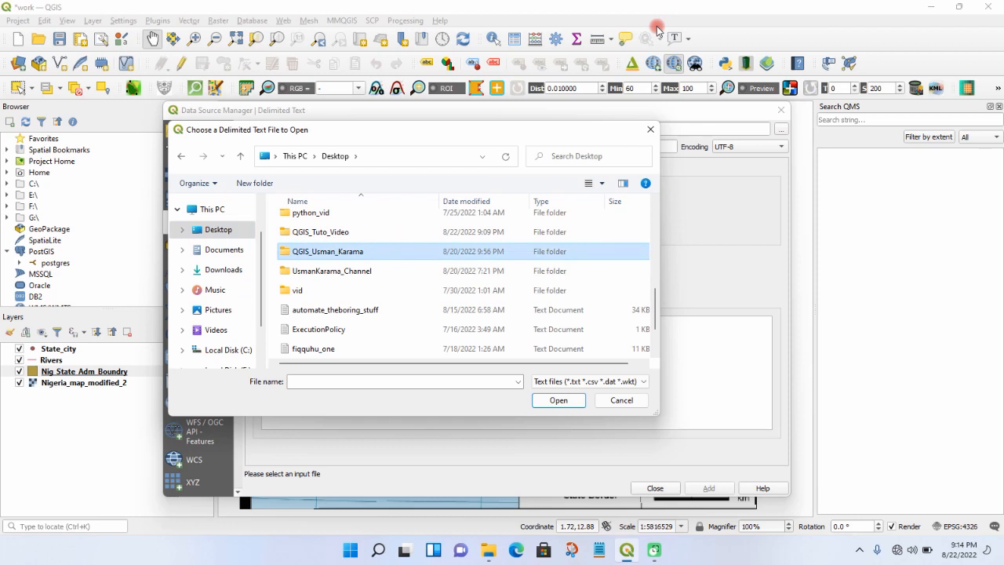
double_click(361, 252)
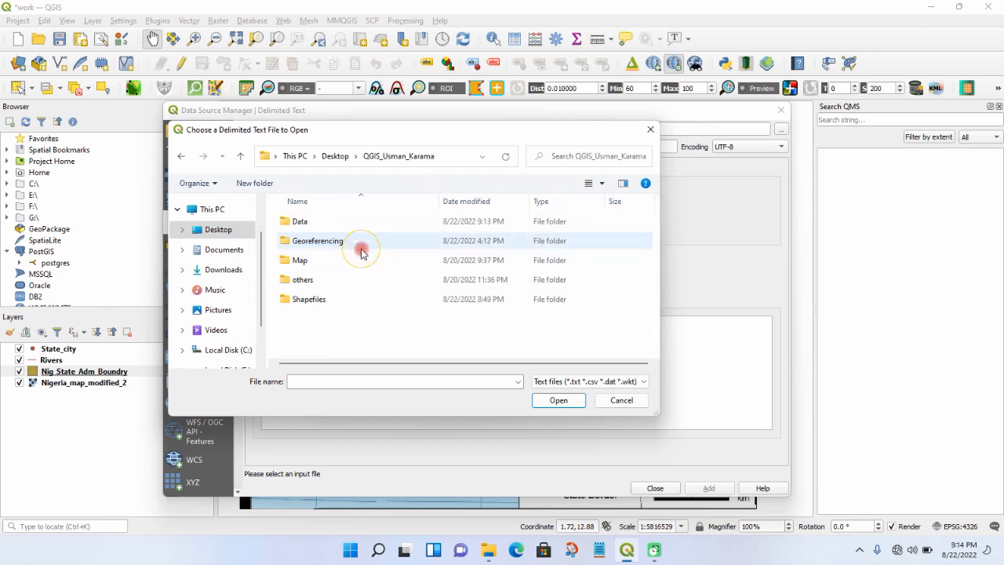
double_click(324, 223)
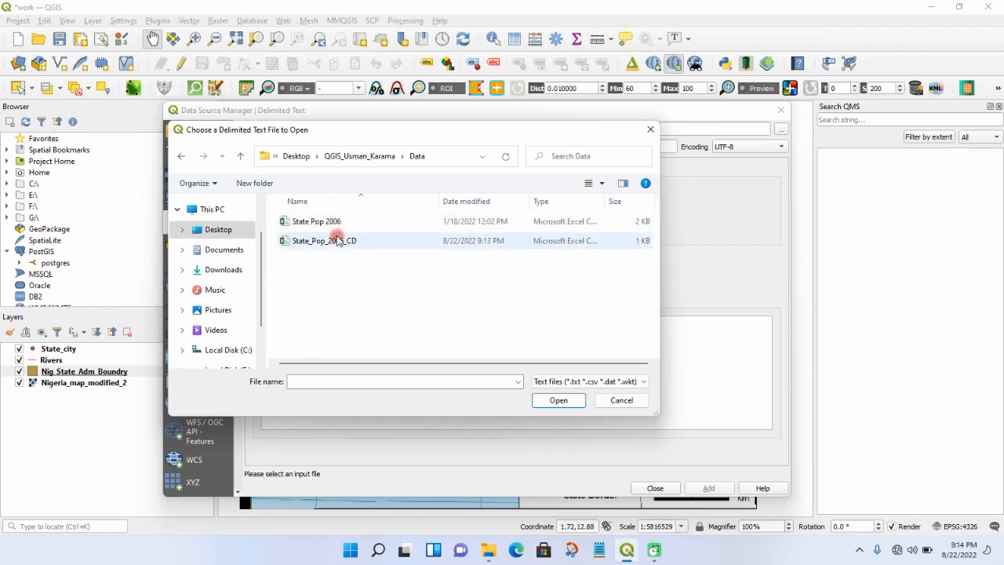
click(336, 240)
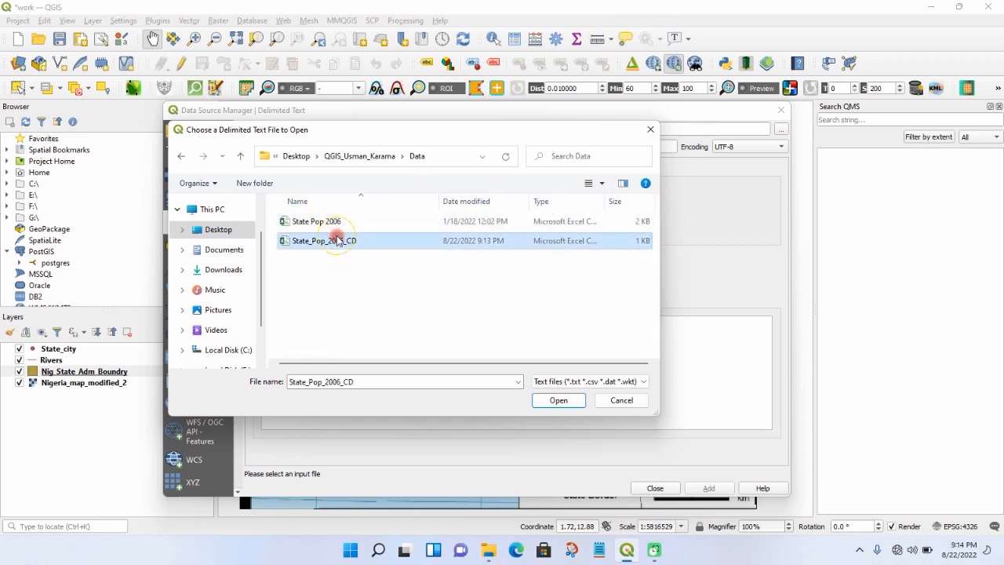
click(558, 400)
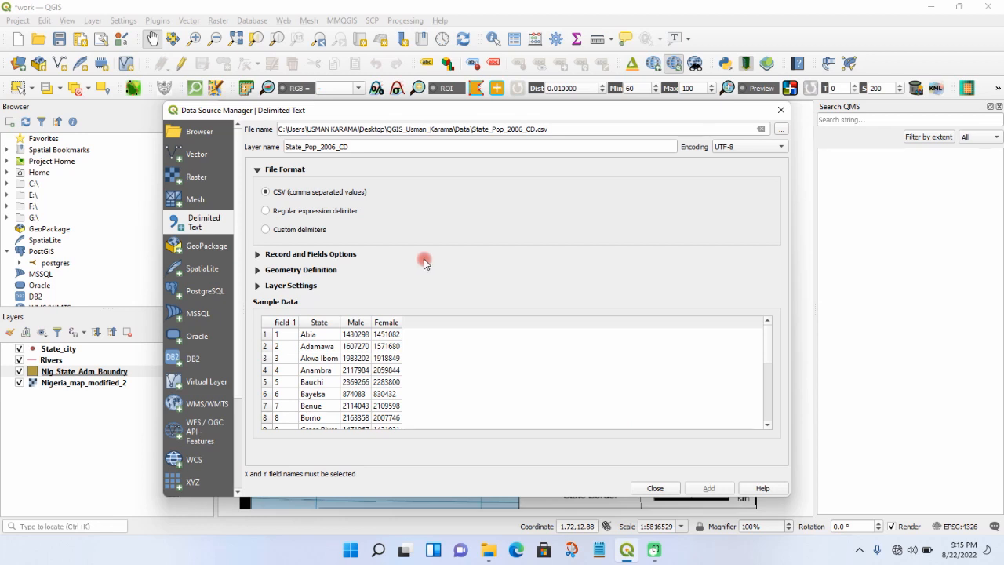
- Define the file as No geometry (attribute only table), add it to the project and close the Data Source Manager
click(257, 255)
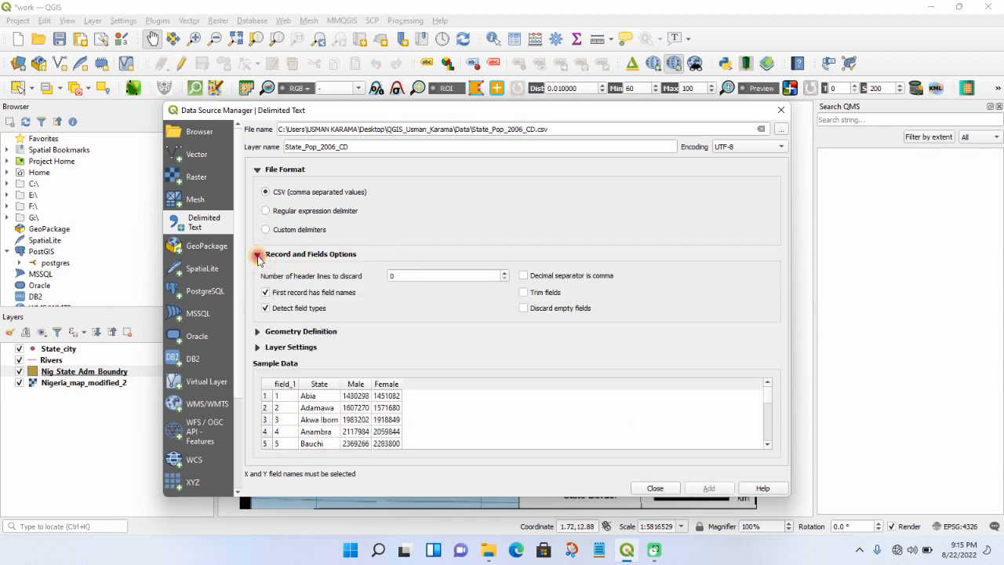
click(257, 255)
click(257, 270)
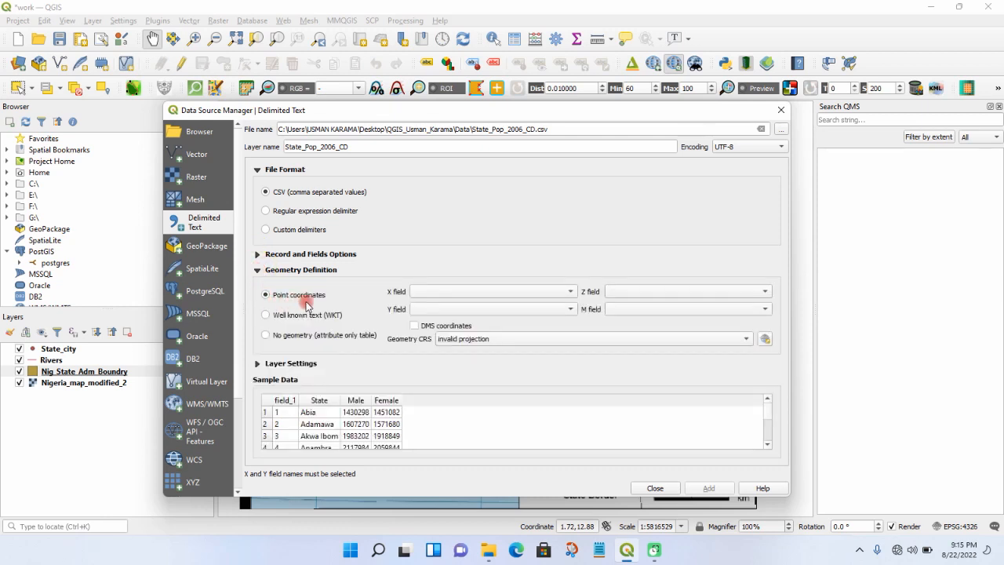
click(267, 335)
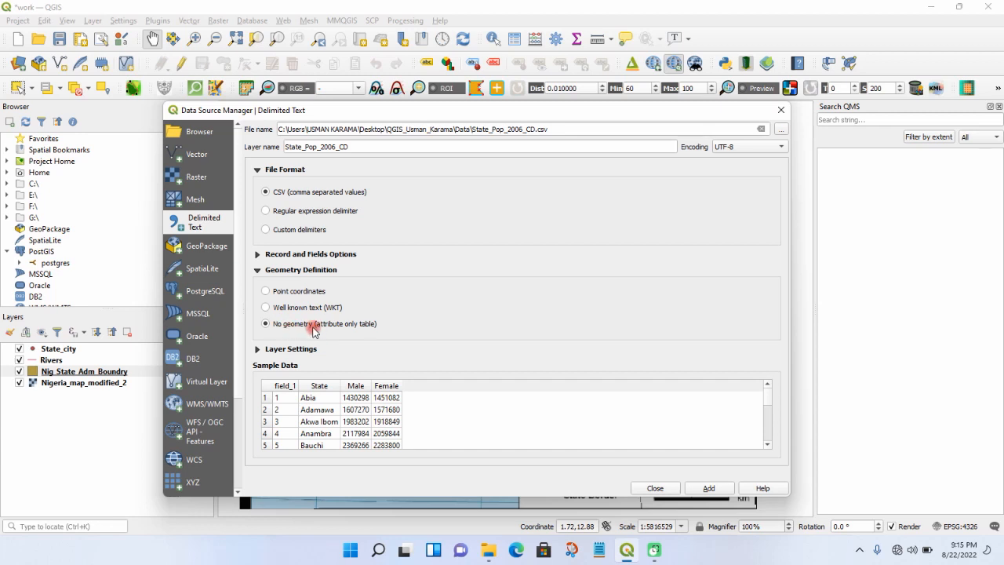
click(710, 489)
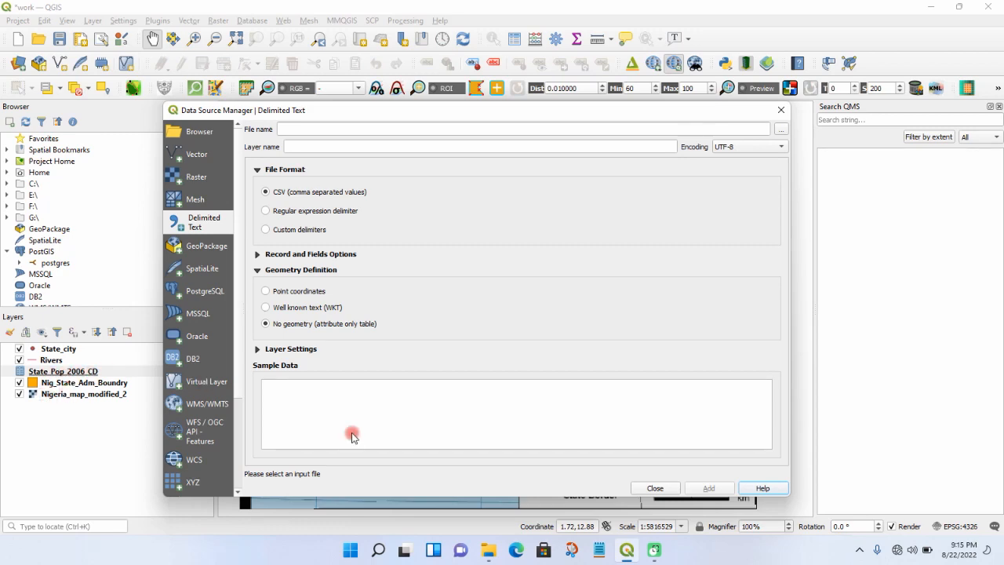
click(650, 489)
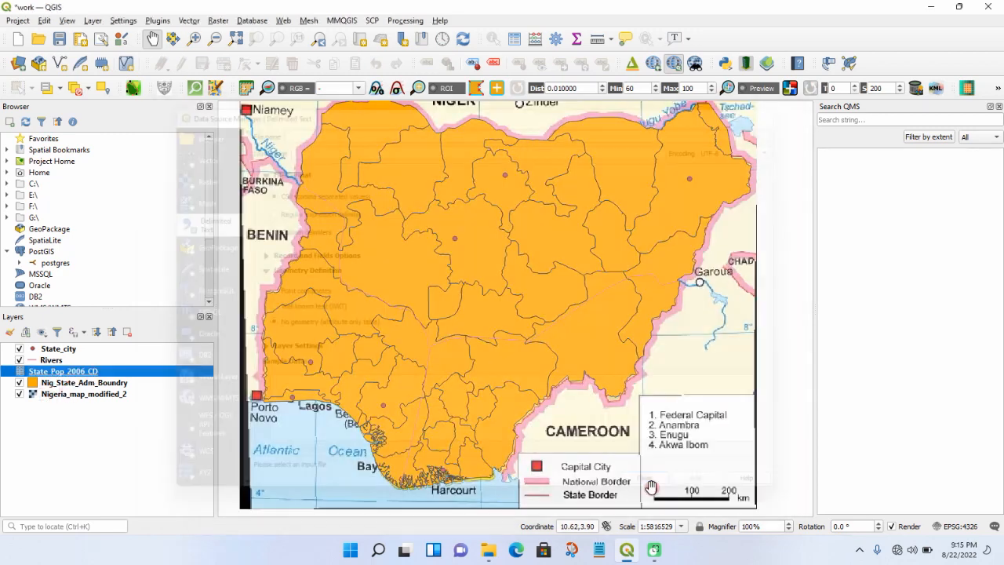
- Open the properties of the Nig_State_Adm_Boundry layer and start a new vector join
click(84, 371)
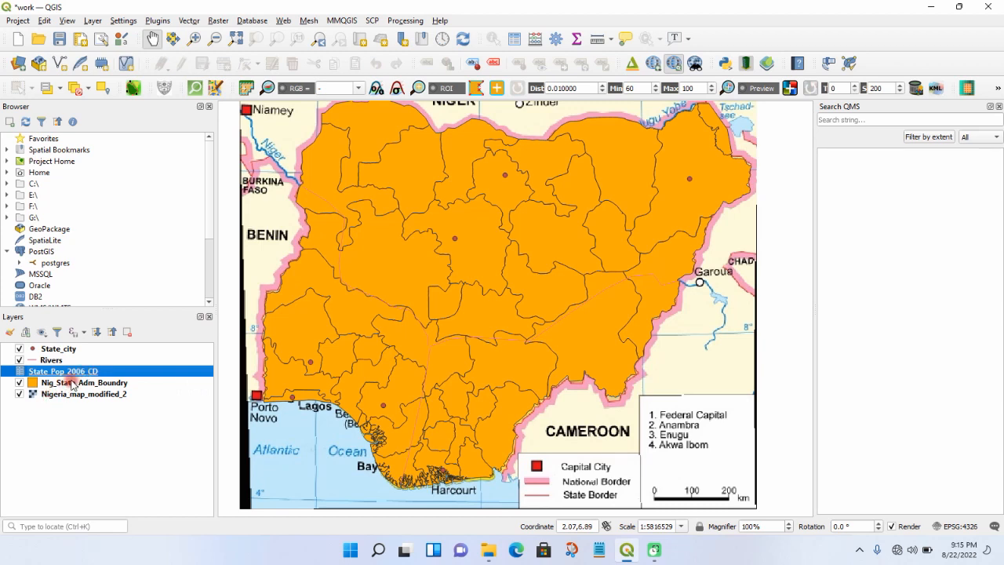
click(72, 382)
right_click(72, 383)
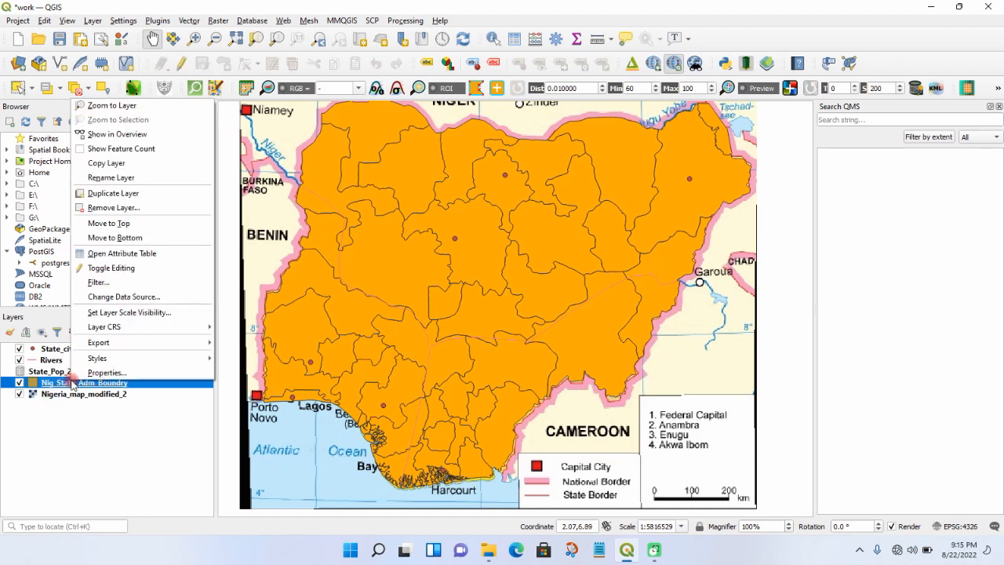
click(93, 373)
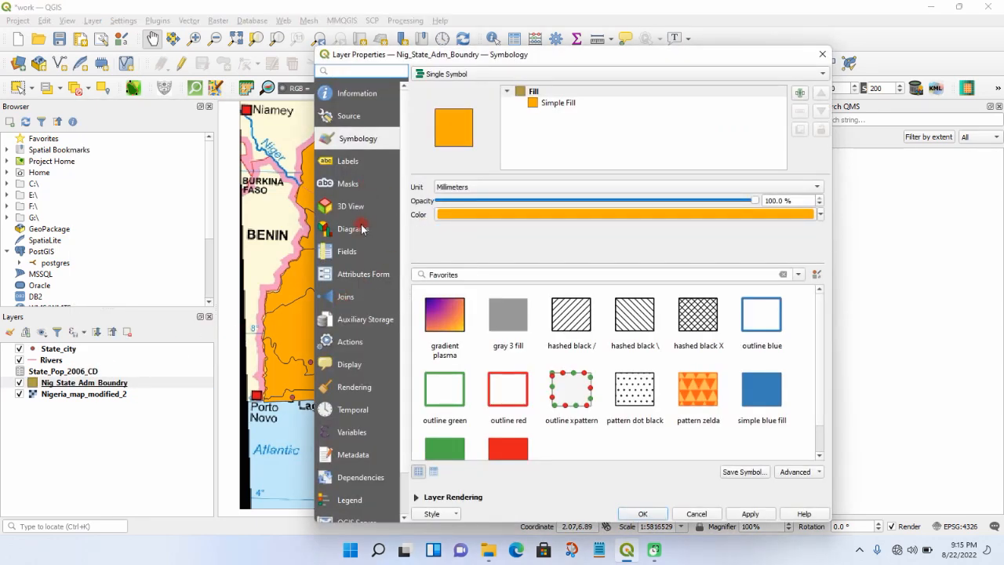
click(348, 298)
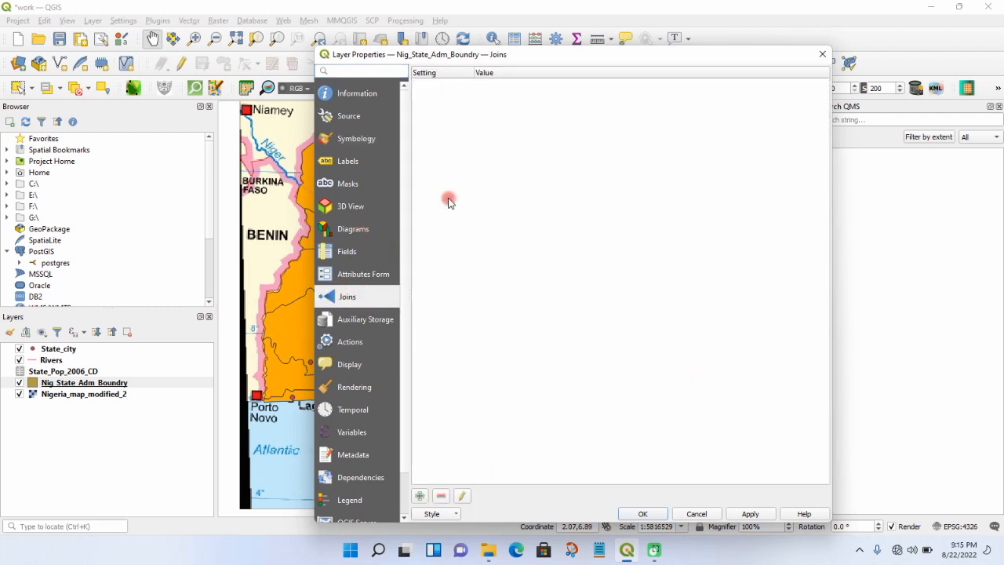
click(420, 496)
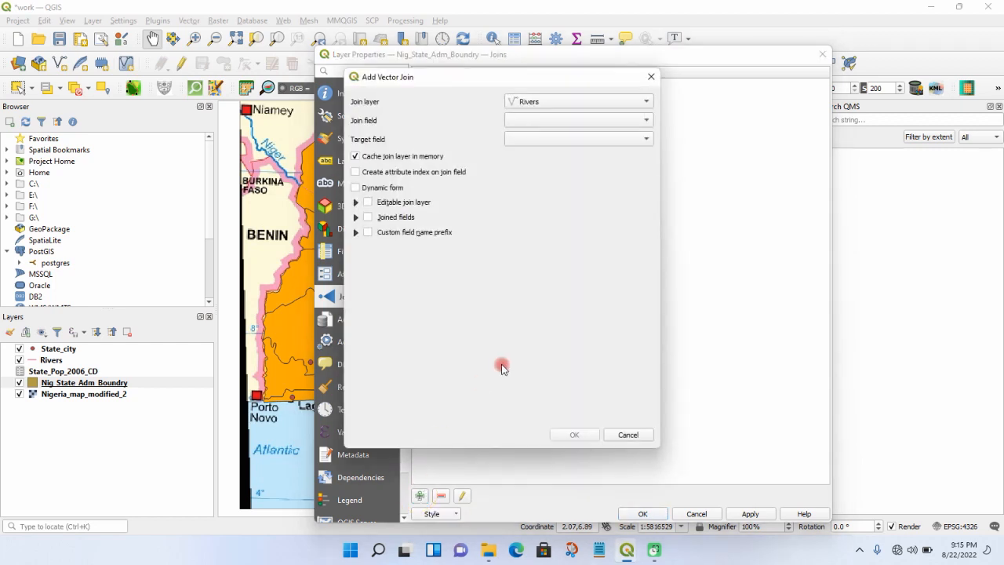
- Join State_Pop_2006_CD to the boundary layer with join field State and target field NAME_1, and accept the layer properties
click(643, 105)
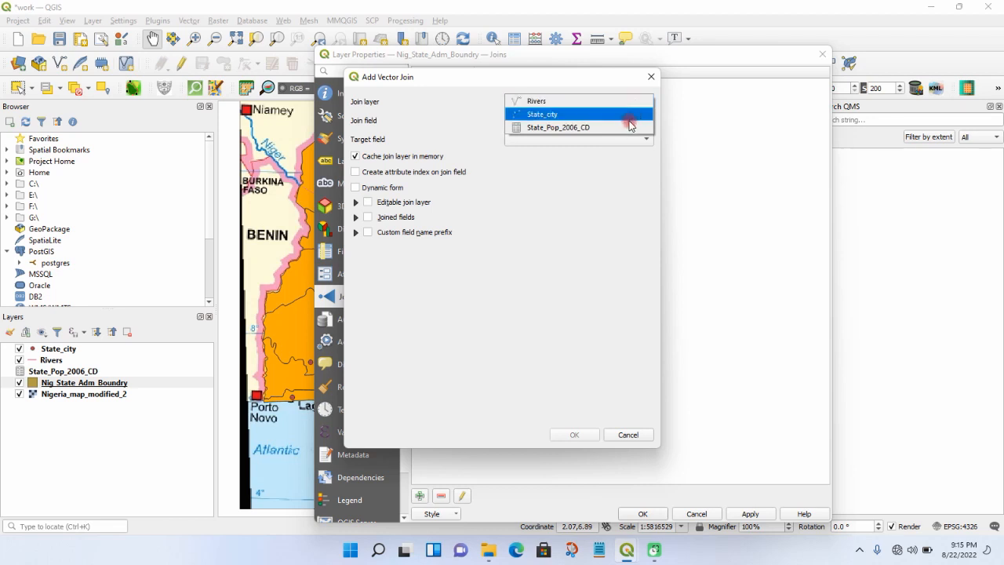
click(631, 127)
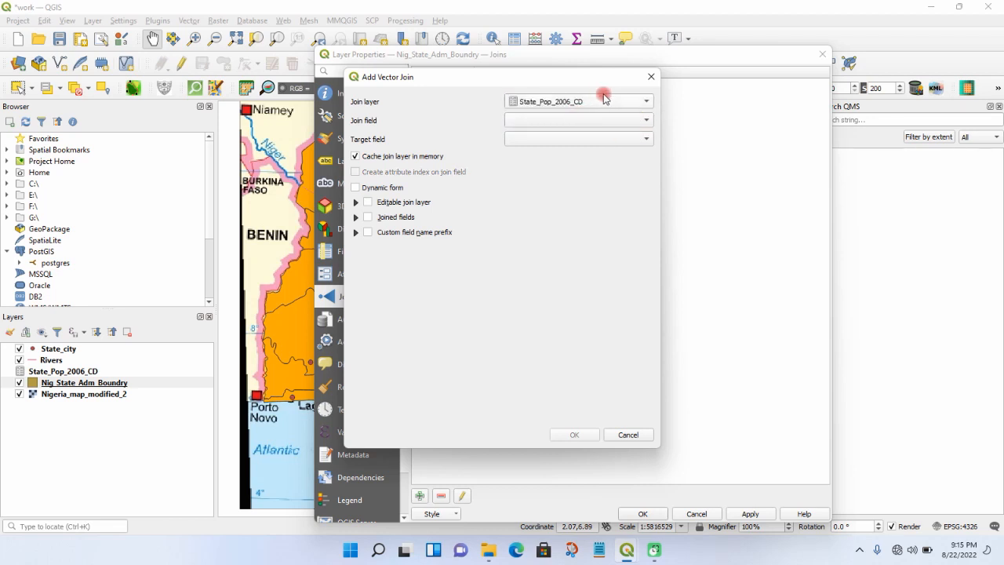
click(639, 122)
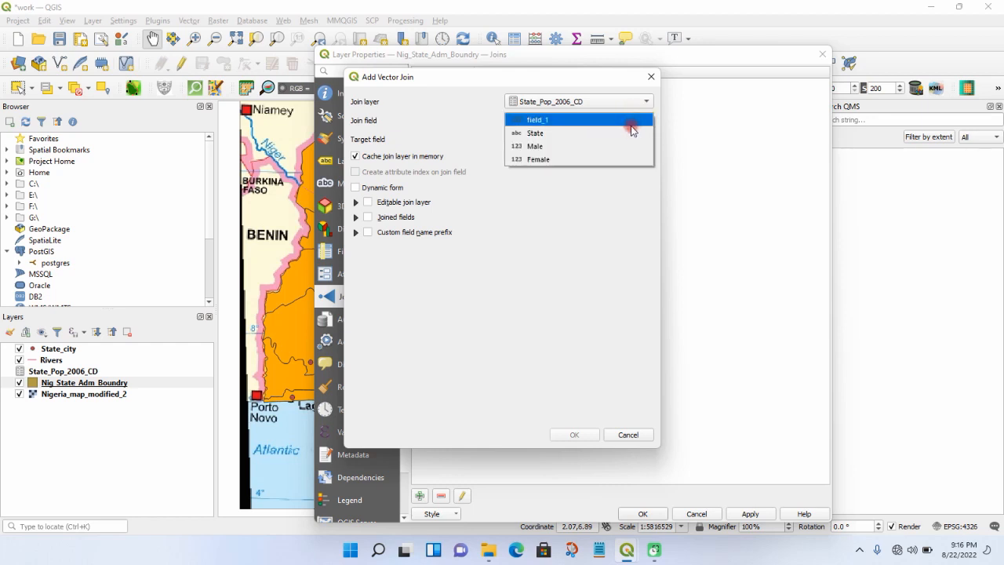
click(626, 134)
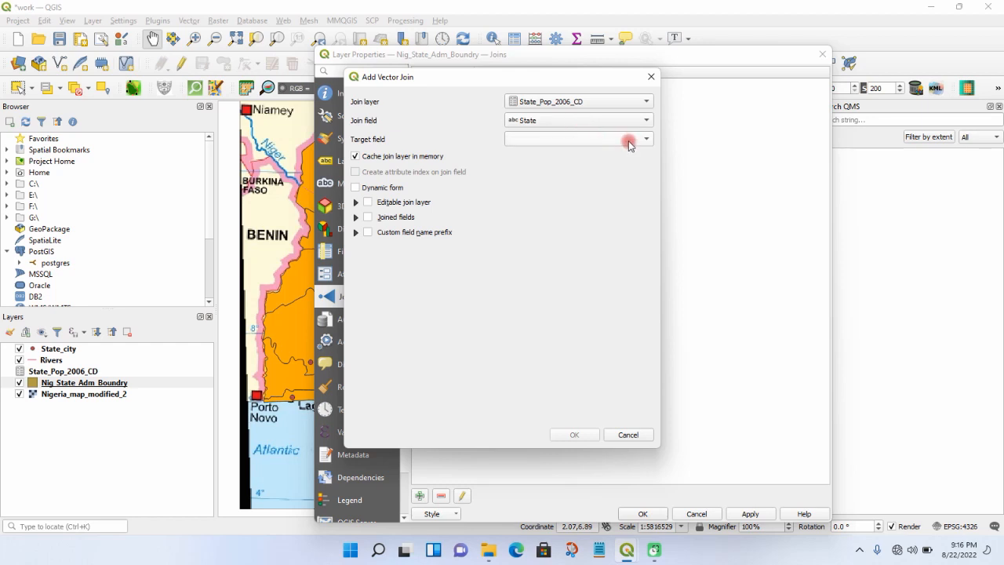
click(632, 141)
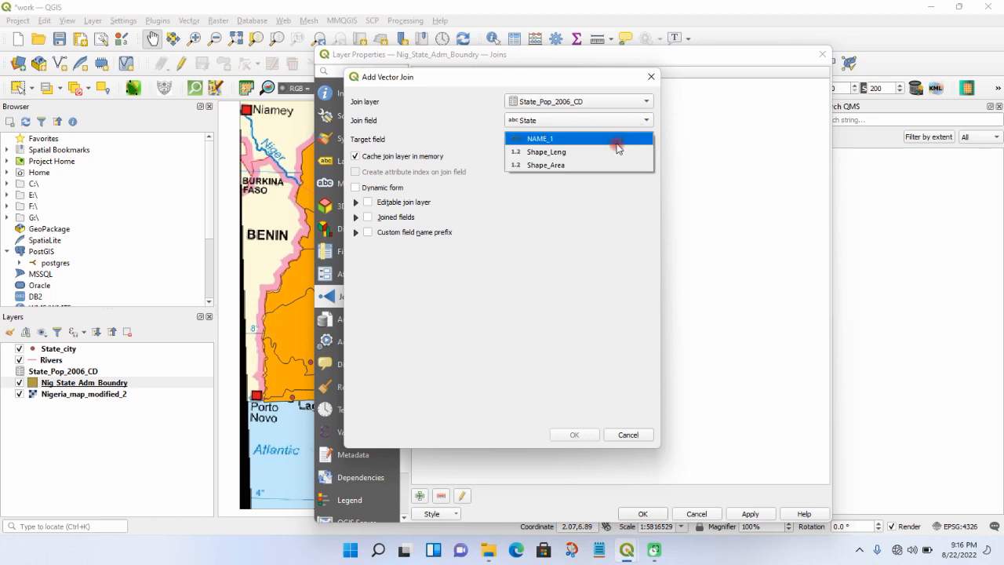
click(613, 139)
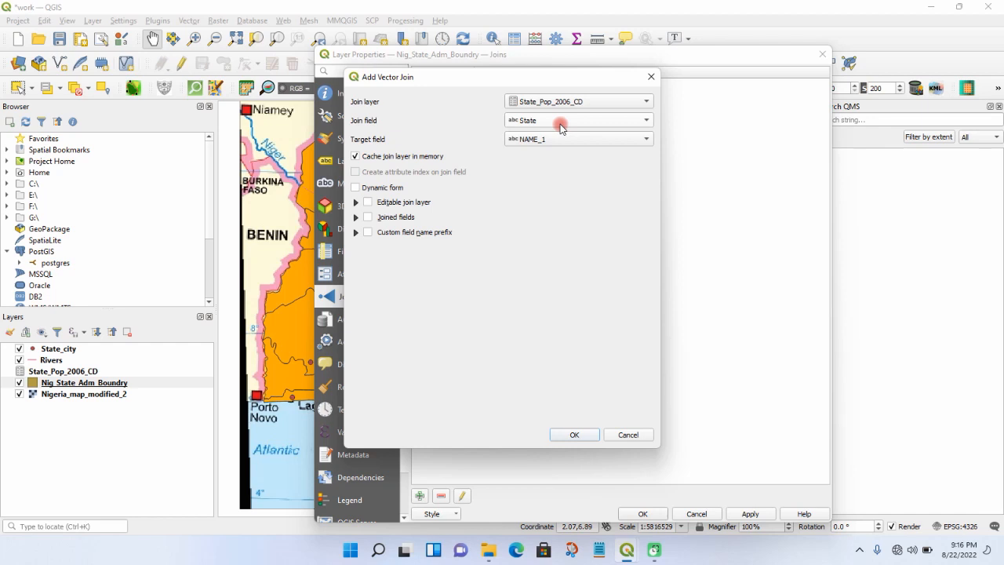
click(570, 435)
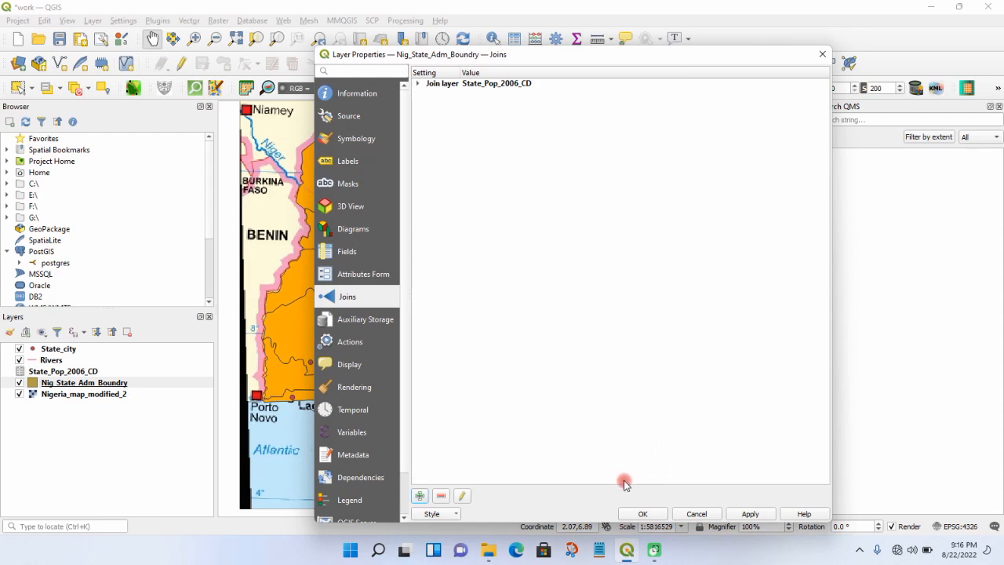
click(652, 511)
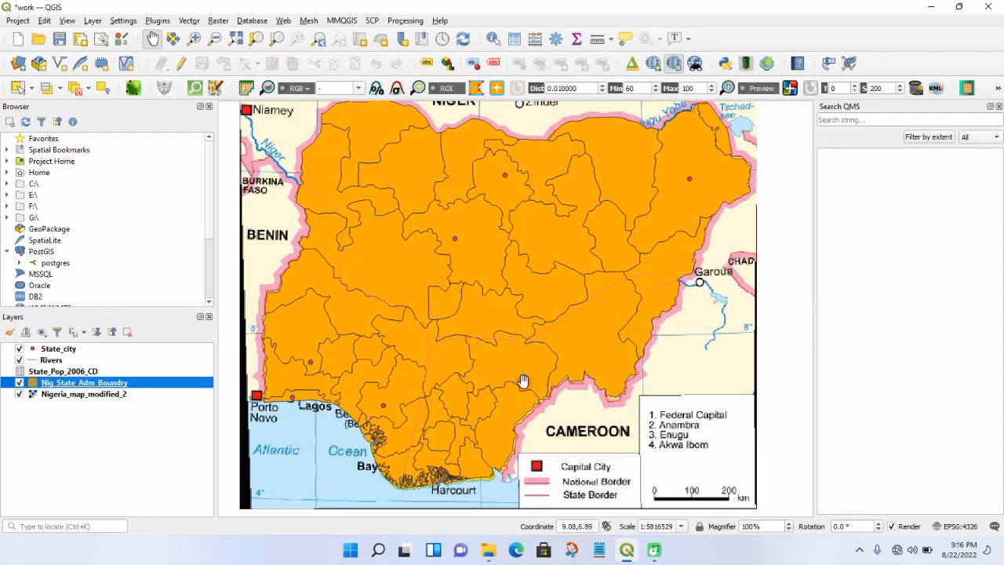
- Examine the joined population fields in the Nig_State_Adm_Boundry attribute table, widening their columns to show the full headers, and close the table
right_click(107, 383)
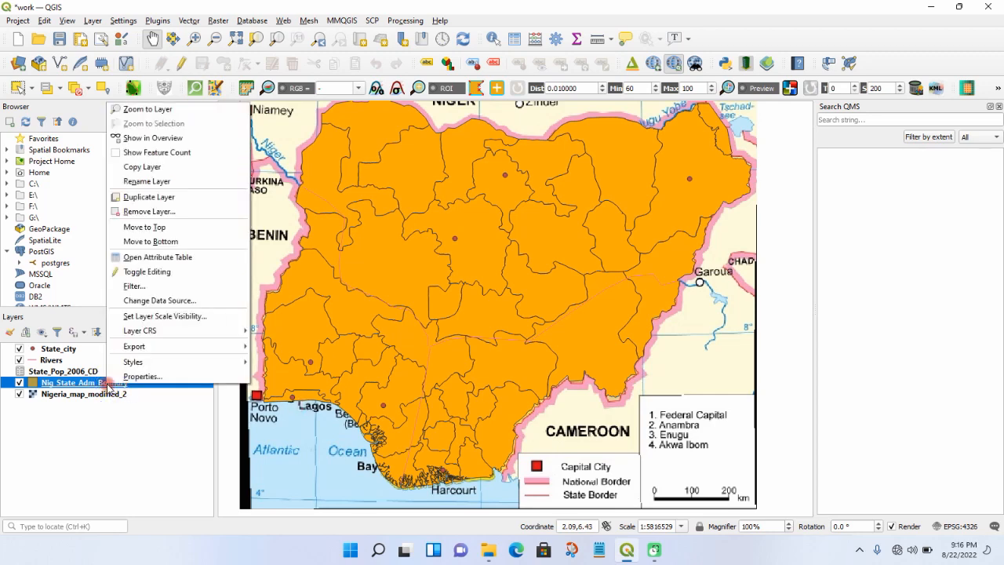
click(154, 257)
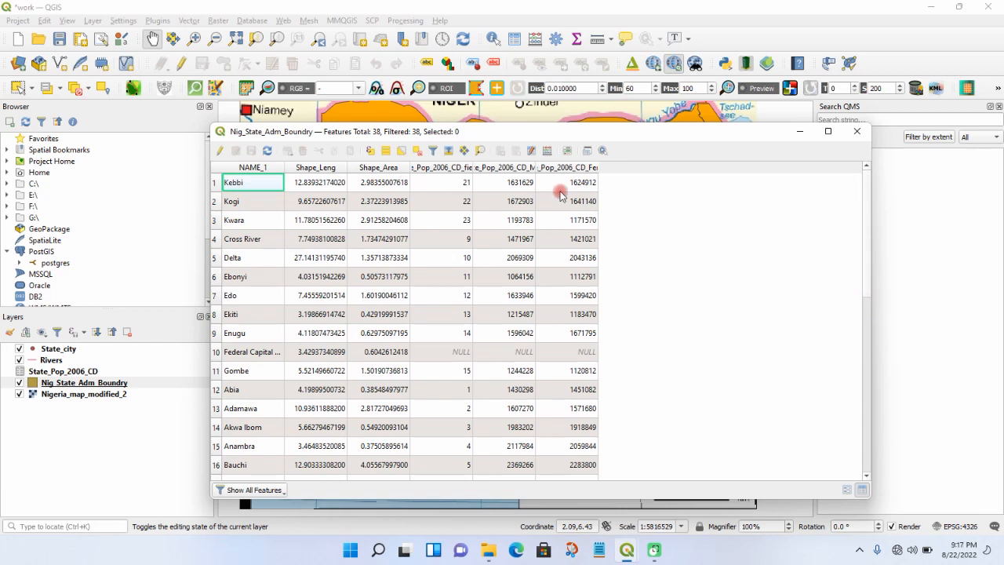
drag(410, 167, 436, 166)
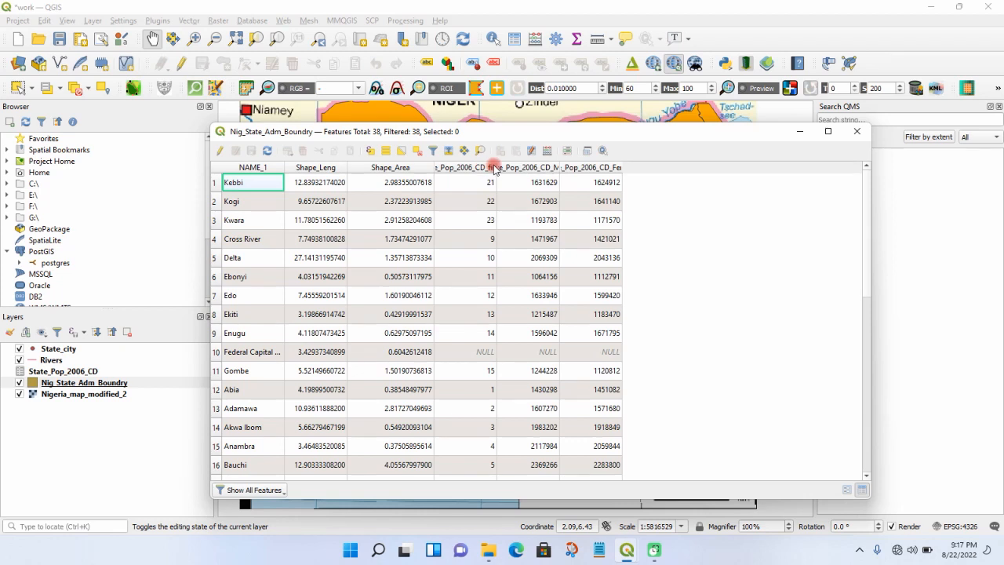
drag(496, 167, 567, 167)
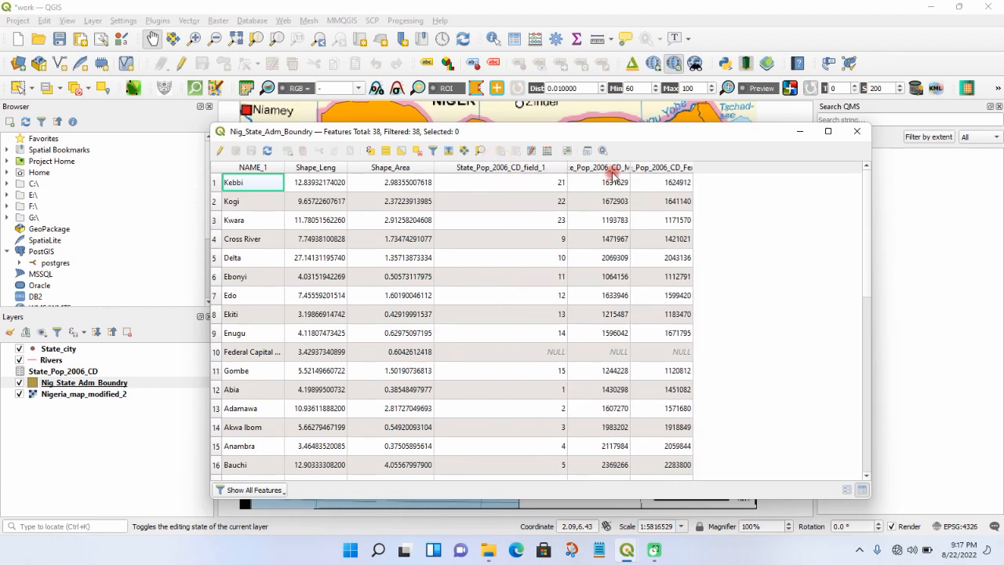
drag(632, 167, 686, 167)
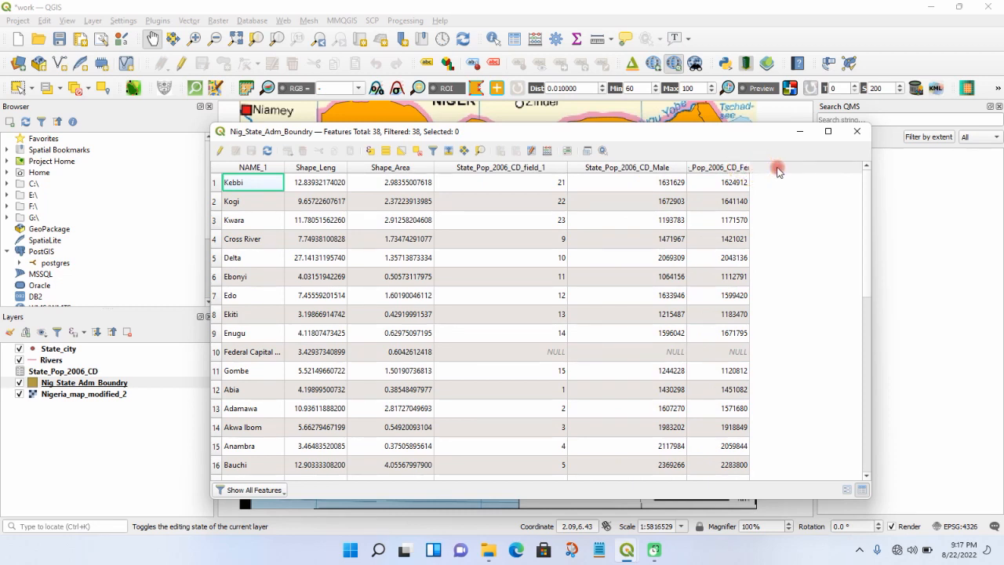
drag(749, 166, 794, 167)
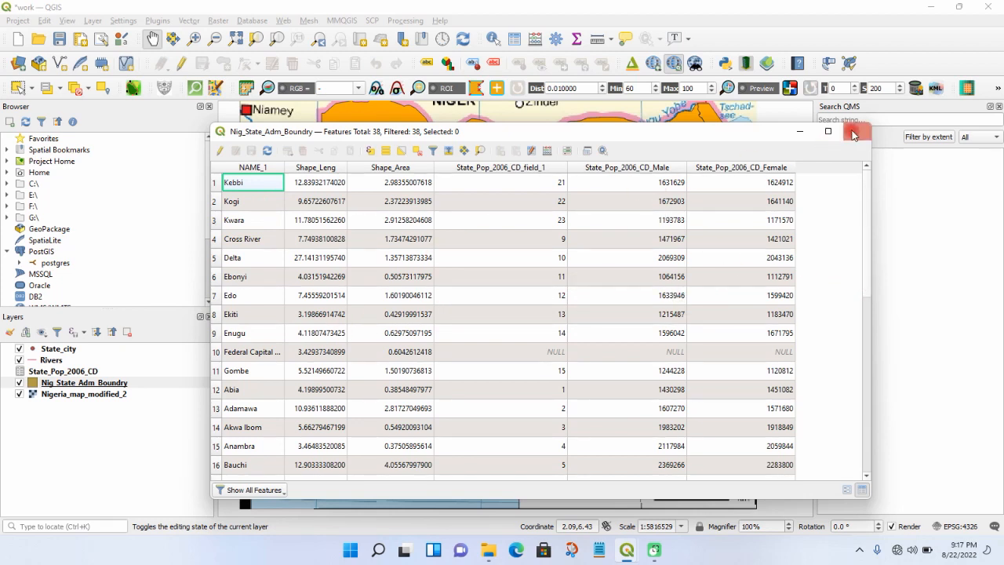
click(222, 151)
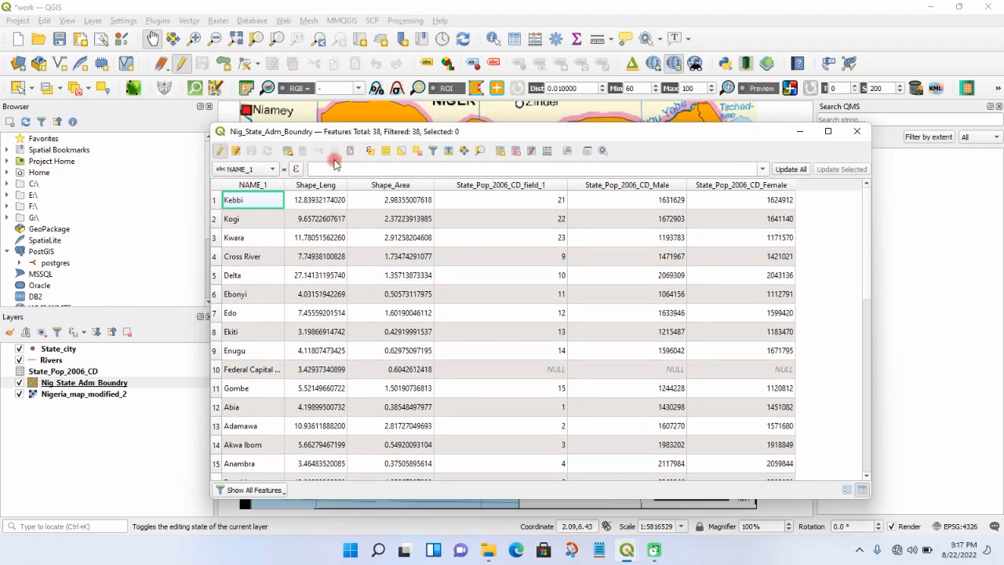
click(220, 151)
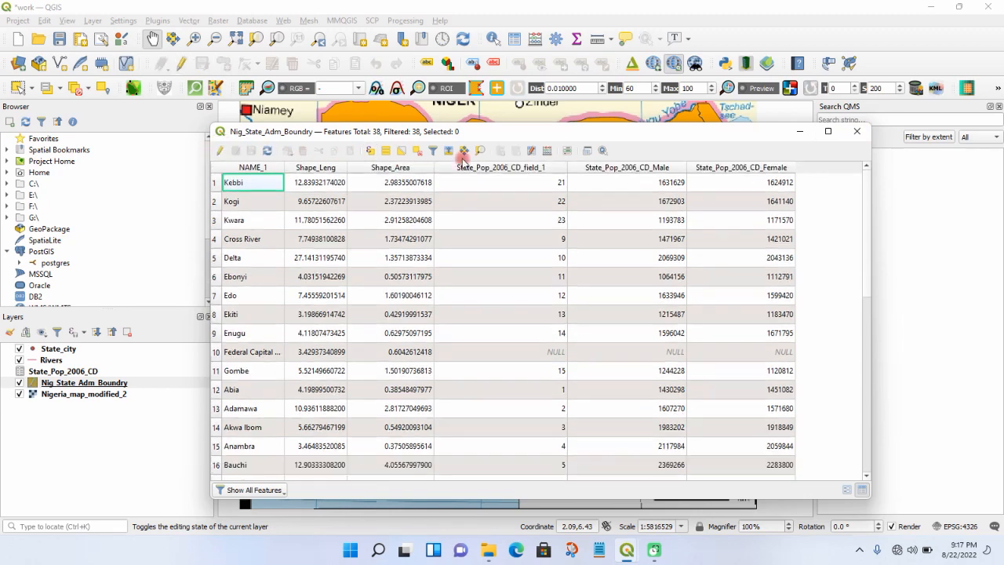
click(860, 131)
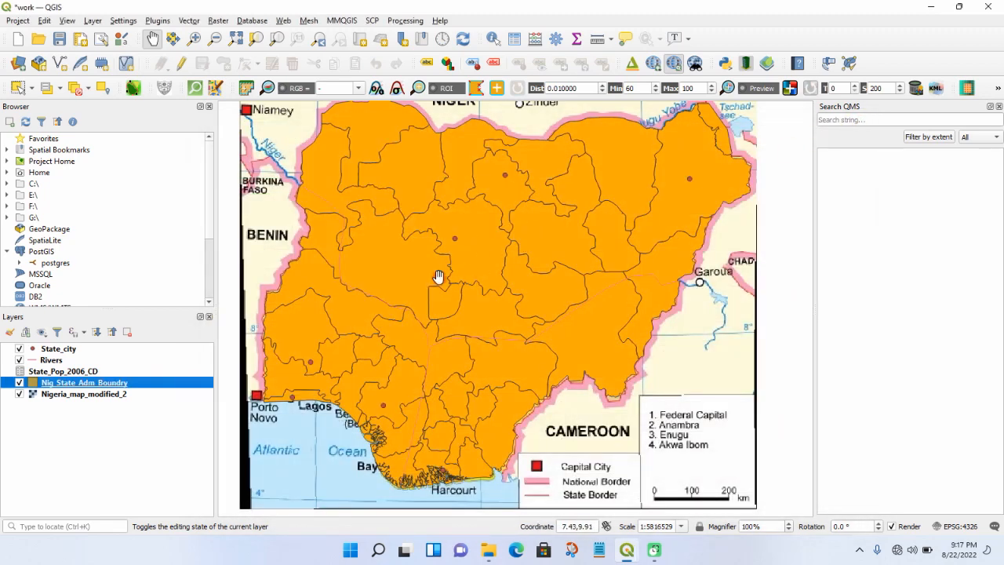